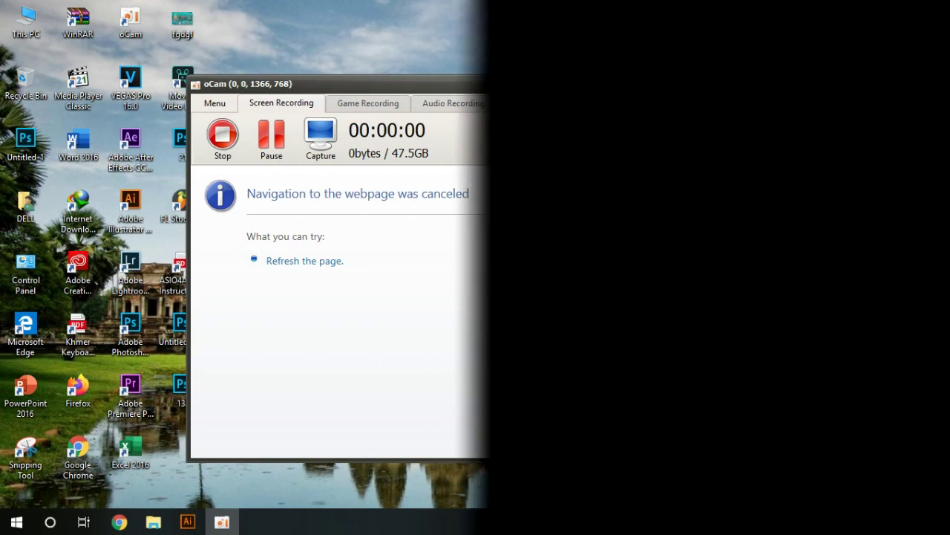
# - Hide the oCam recorder and bring up File Explorer at the AI 12 folder
pyautogui.click(706, 88)
pyautogui.click(188, 522)
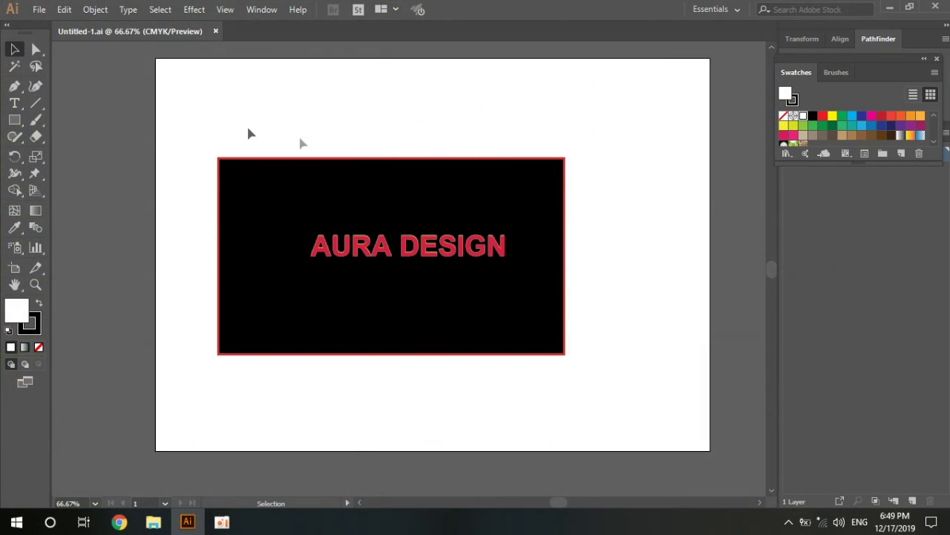
pyautogui.click(153, 522)
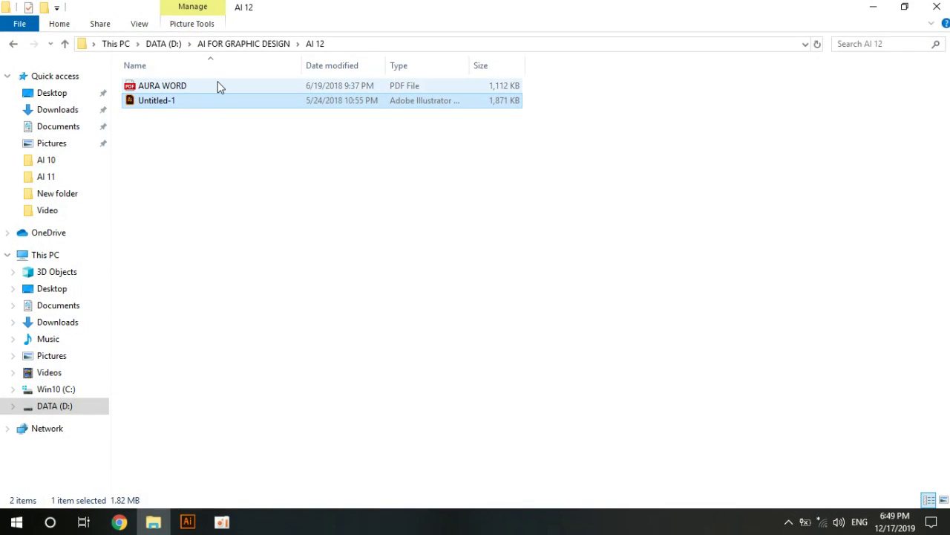
# - Preview AURA WORD.pdf in Edge, move its window aside, and return to Untitled-1.ai
pyautogui.doubleClick(217, 86)
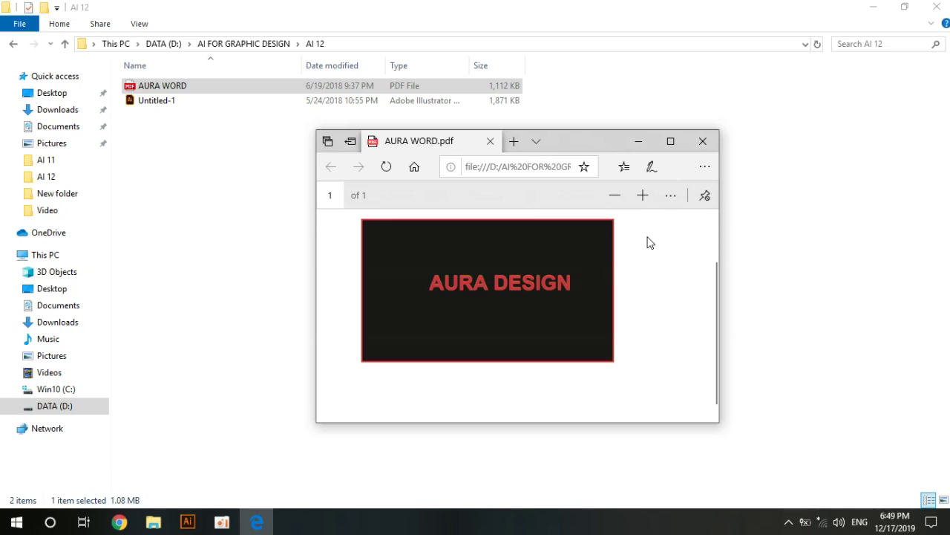
pyautogui.scroll(1, 648, 242)
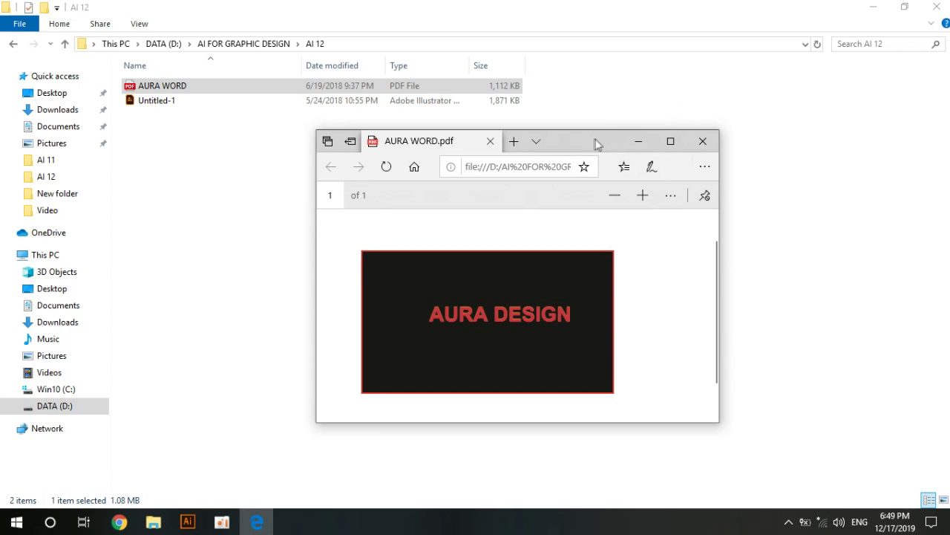
pyautogui.moveTo(595, 144)
pyautogui.mouseDown()
pyautogui.moveTo(626, 152)
pyautogui.moveTo(772, 112)
pyautogui.moveTo(787, 98)
pyautogui.moveTo(794, 134)
pyautogui.moveTo(809, 79)
pyautogui.mouseUp()
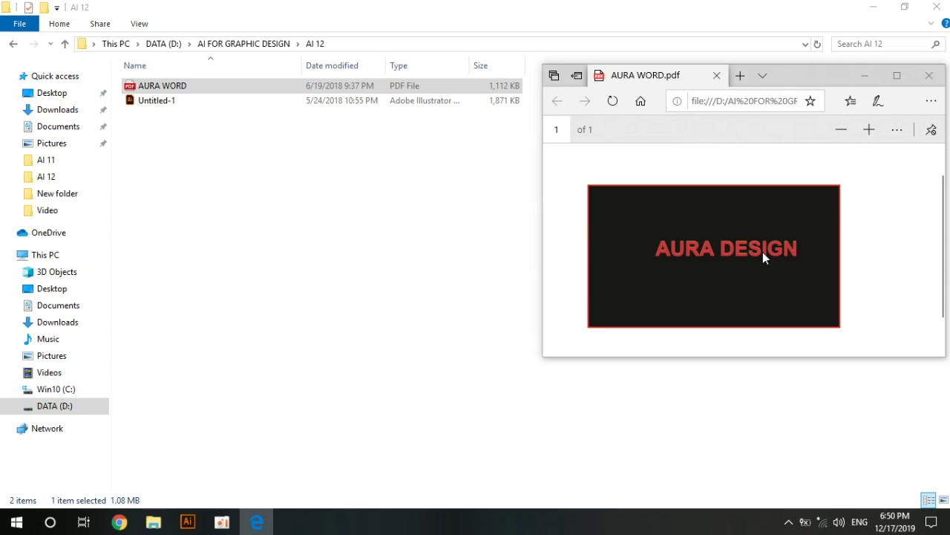
pyautogui.click(189, 522)
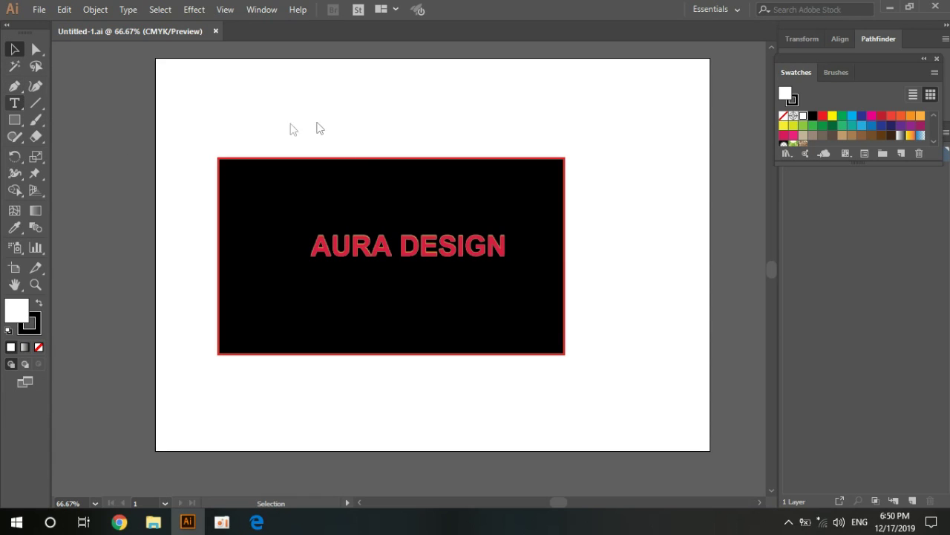
# - Add Lorem ipsum point text above the black AURA DESIGN card and zoom in to 400%
pyautogui.press('t')
pyautogui.click(354, 125)
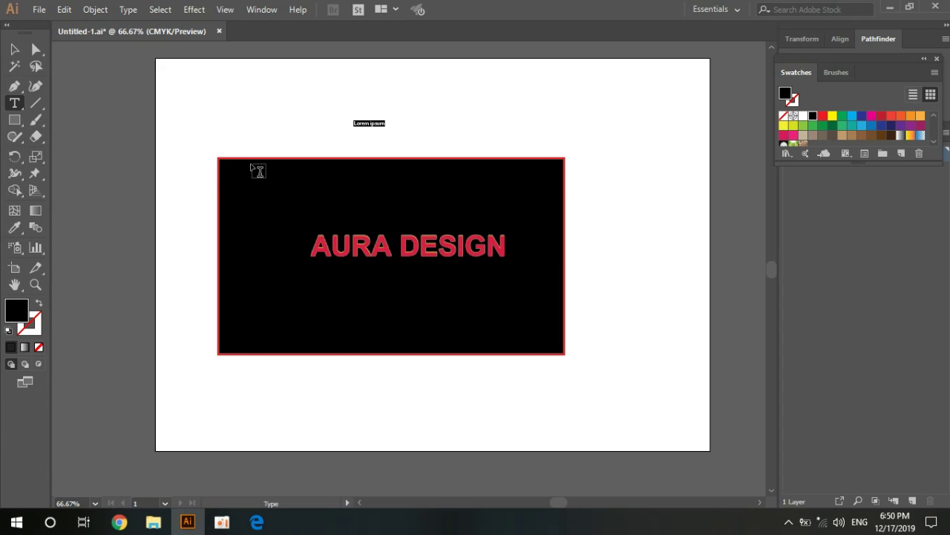
pyautogui.scroll(3, 374, 149)
pyautogui.scroll(-1, 373, 148)
pyautogui.scroll(-1, 367, 159)
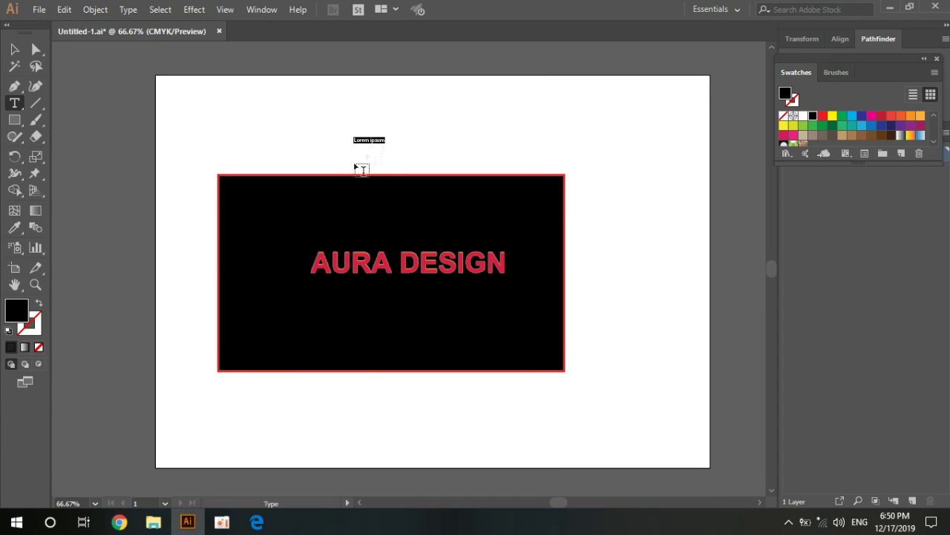
pyautogui.keyDown('alt'); pyautogui.scroll(1, 357, 138); pyautogui.keyUp('alt')
pyautogui.scroll(2, 372, 159)
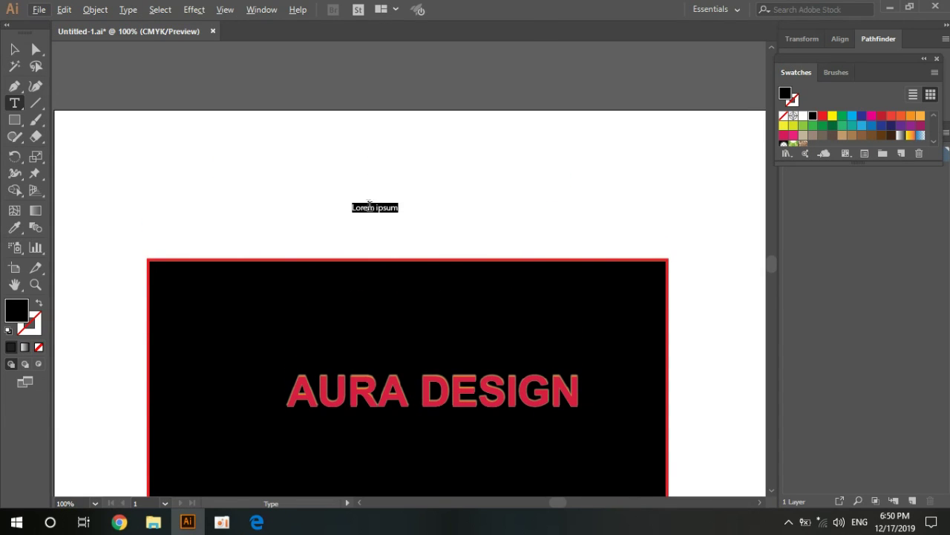
pyautogui.scroll(1, 371, 210)
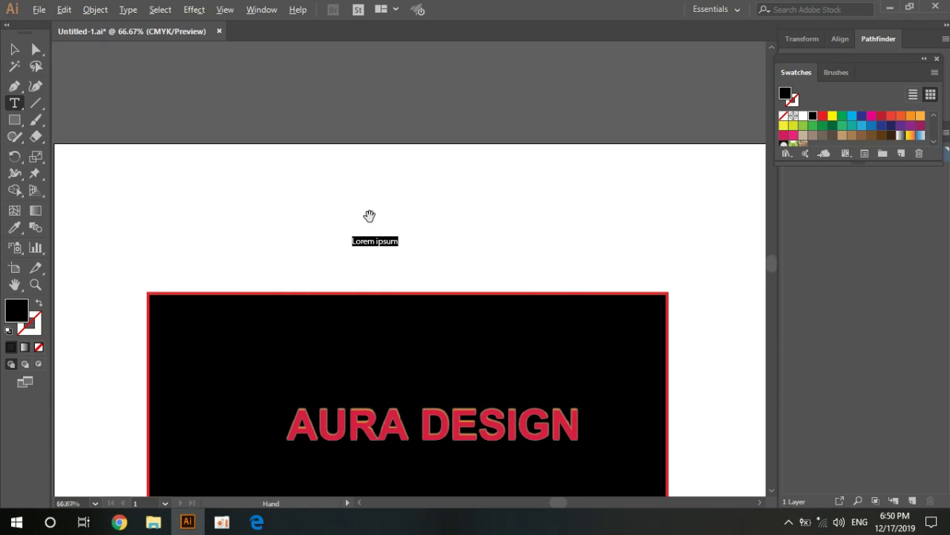
pyautogui.scroll(2, 375, 230)
pyautogui.scroll(-2, 380, 247)
pyautogui.scroll(2, 375, 253)
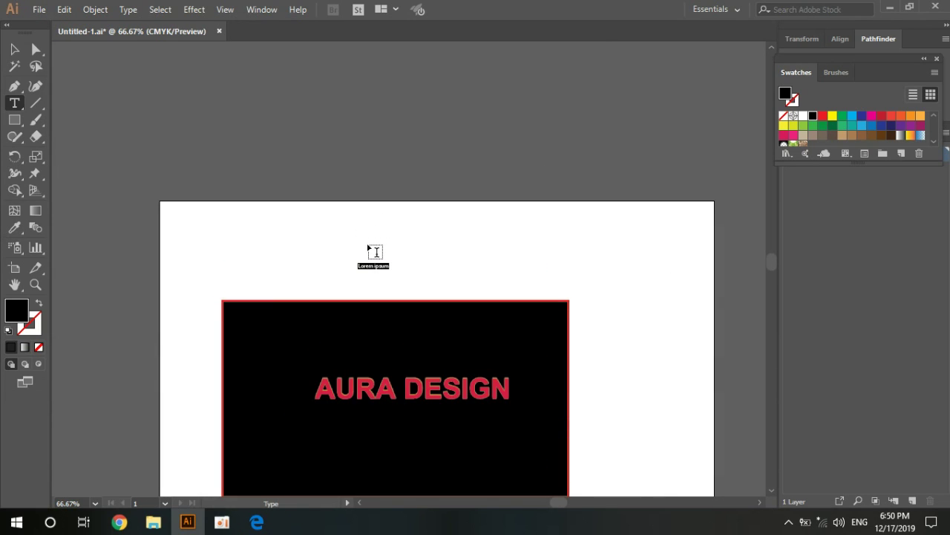
pyautogui.keyDown('alt'); pyautogui.scroll(2, 379, 251); pyautogui.keyUp('alt')
pyautogui.keyDown('alt'); pyautogui.scroll(3, 349, 289); pyautogui.keyUp('alt')
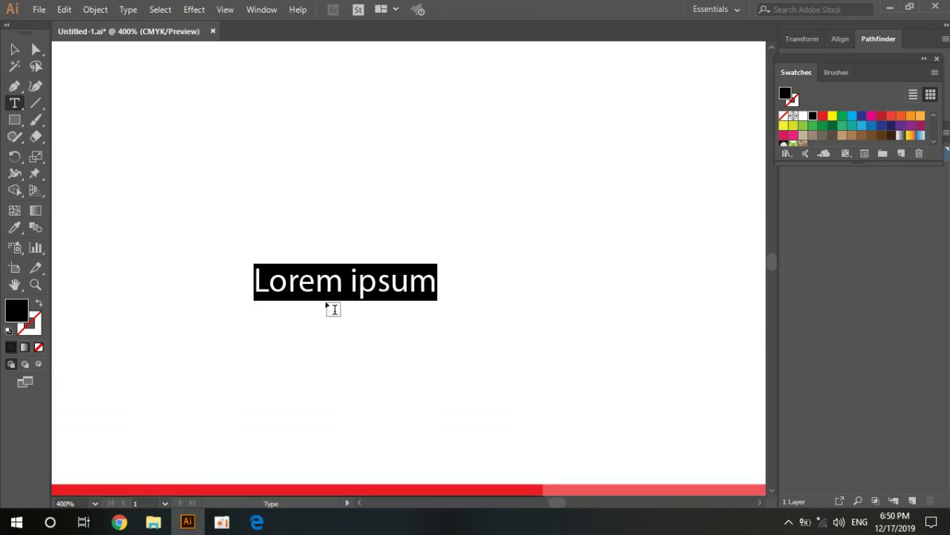
pyautogui.scroll(1, 333, 309)
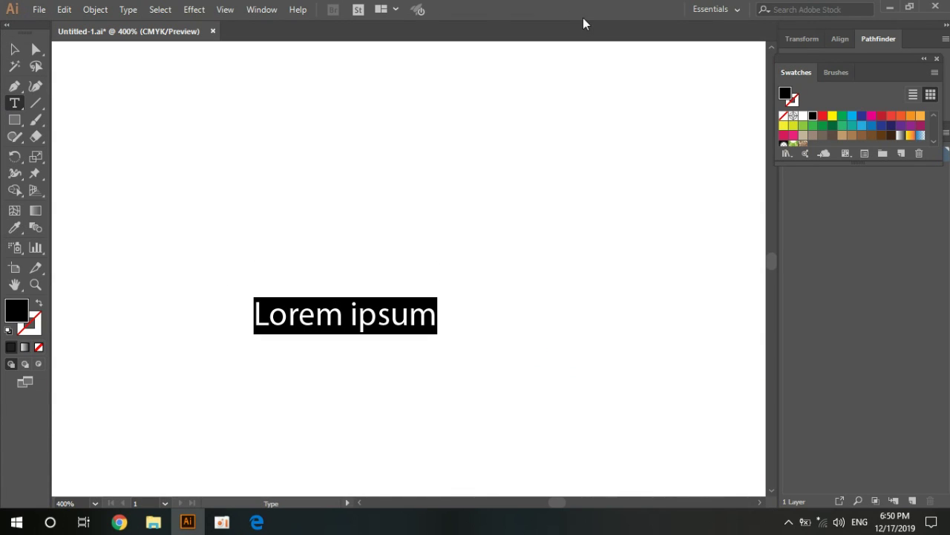
# - Reset the Essentials workspace, set Lorem ipsum to 36 pt, and move it up-left
pyautogui.click(260, 10)
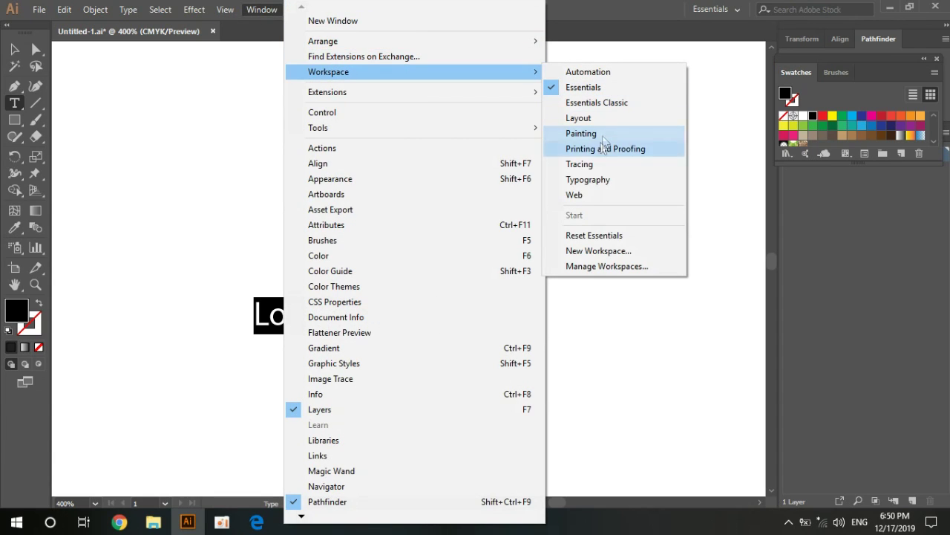
pyautogui.click(601, 238)
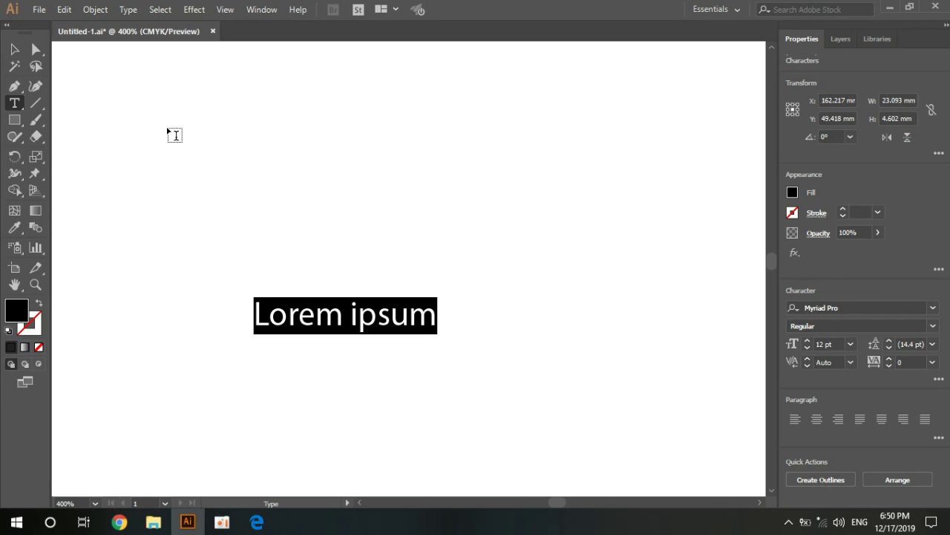
pyautogui.click(850, 344)
pyautogui.click(861, 330)
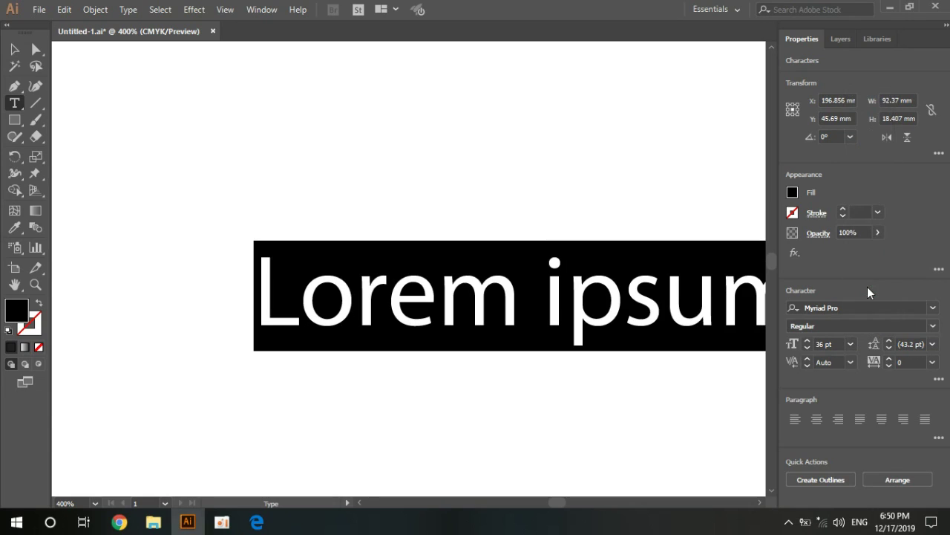
pyautogui.click(15, 49)
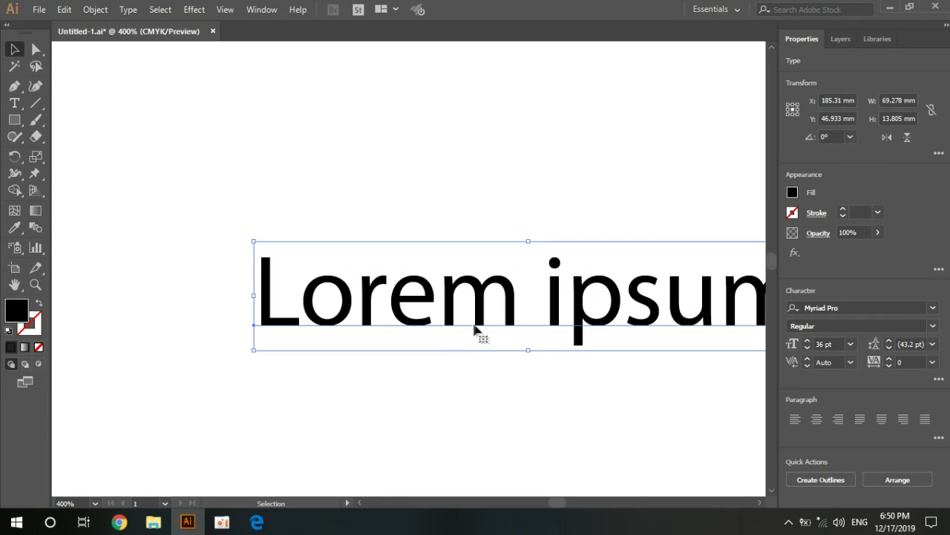
pyautogui.moveTo(440, 318); pyautogui.dragTo(256, 200)
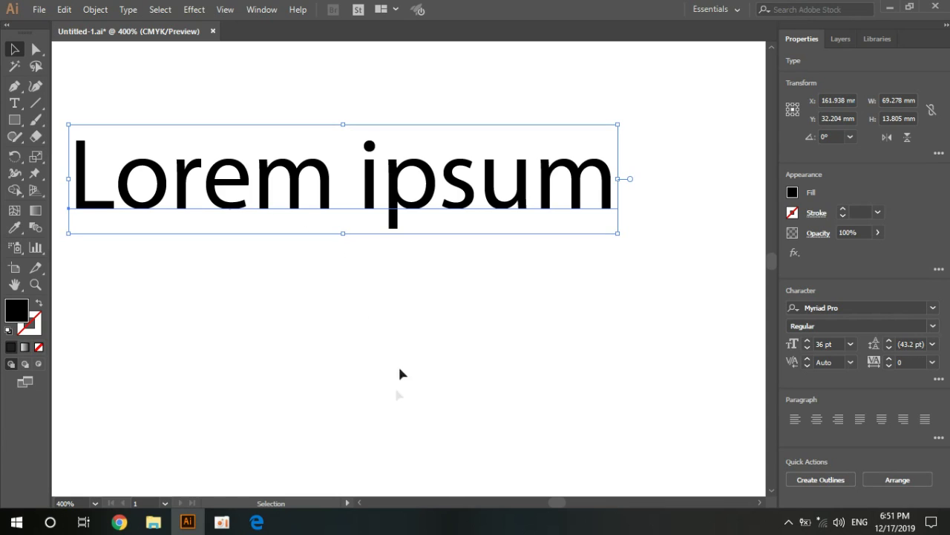
# - Convert the Lorem ipsum text to outlines
pyautogui.click(393, 326)
pyautogui.click(397, 217)
pyautogui.rightClick(399, 214)
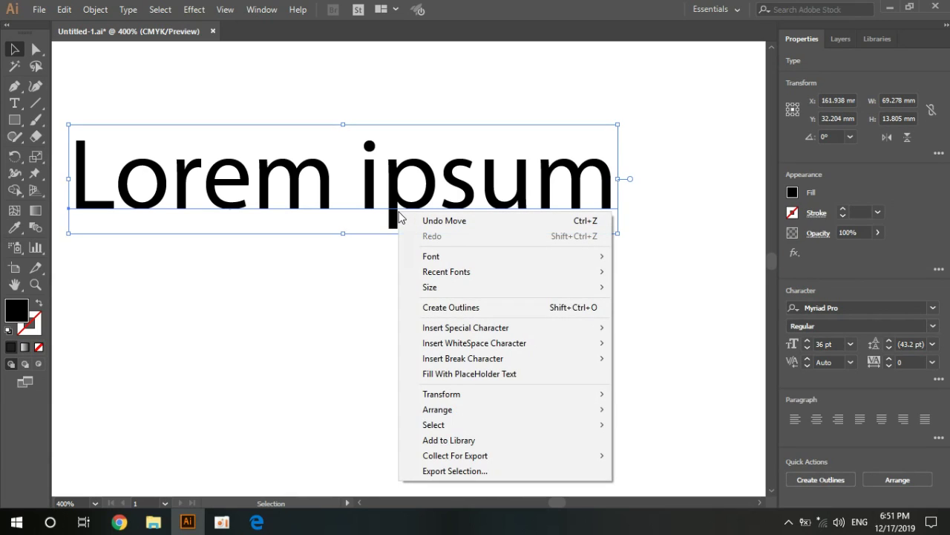
pyautogui.click(445, 307)
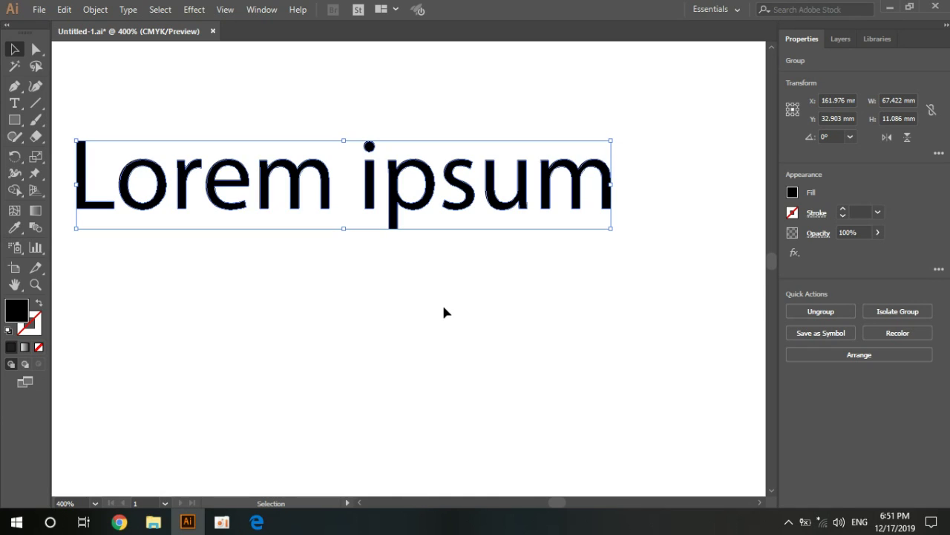
# - Ungroup the outlined word and move it lower on the page
pyautogui.click(442, 305)
pyautogui.rightClick(549, 205)
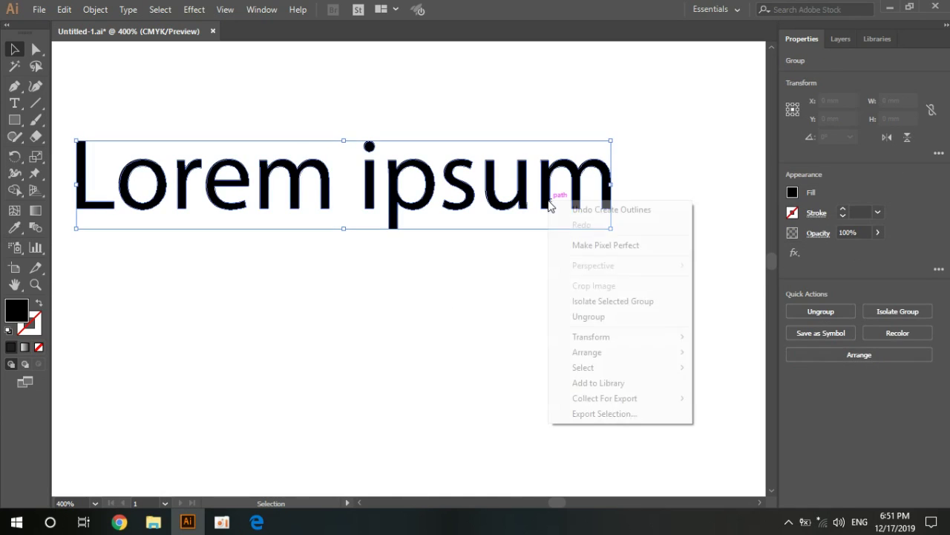
pyautogui.click(589, 317)
pyautogui.click(484, 292)
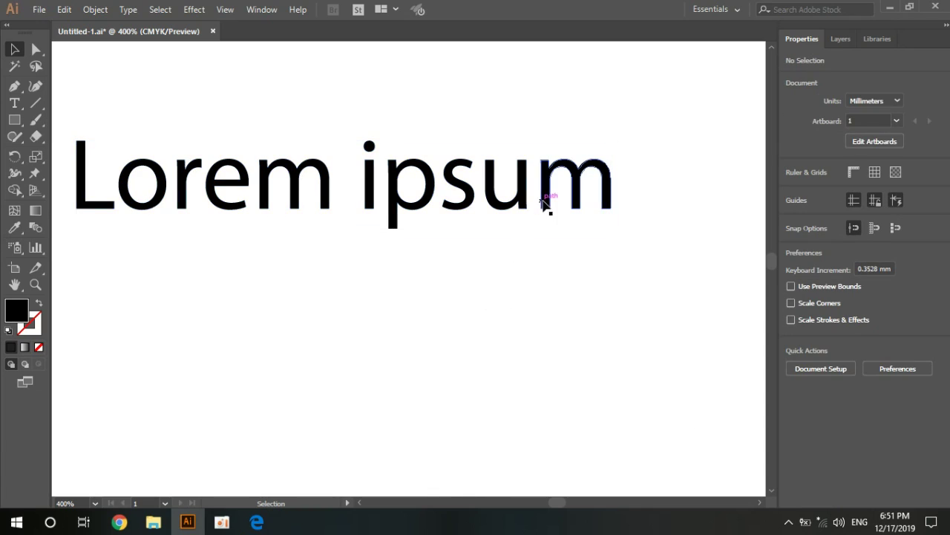
pyautogui.moveTo(546, 205); pyautogui.dragTo(537, 334)
# - Ungroup the letters again and lift the final m above the word
pyautogui.click(554, 385)
pyautogui.rightClick(539, 311)
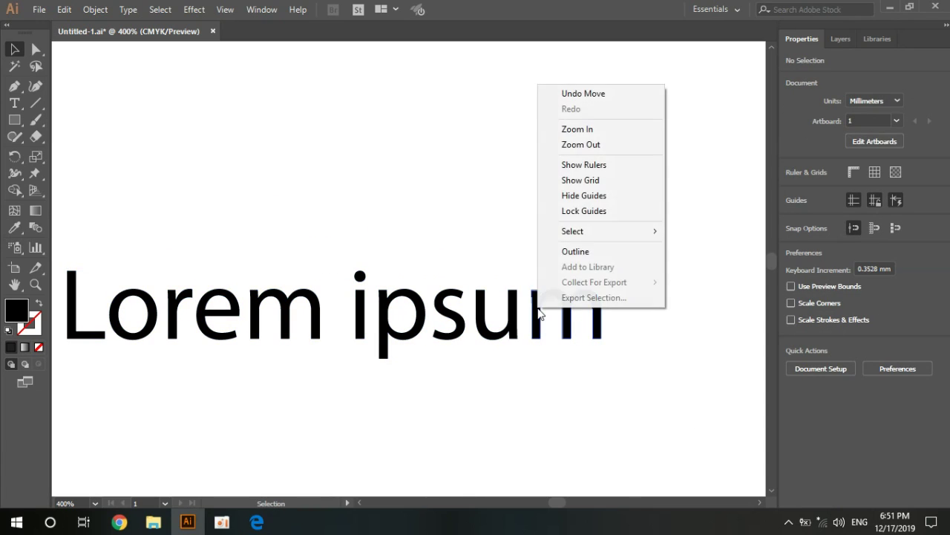
pyautogui.click(540, 312)
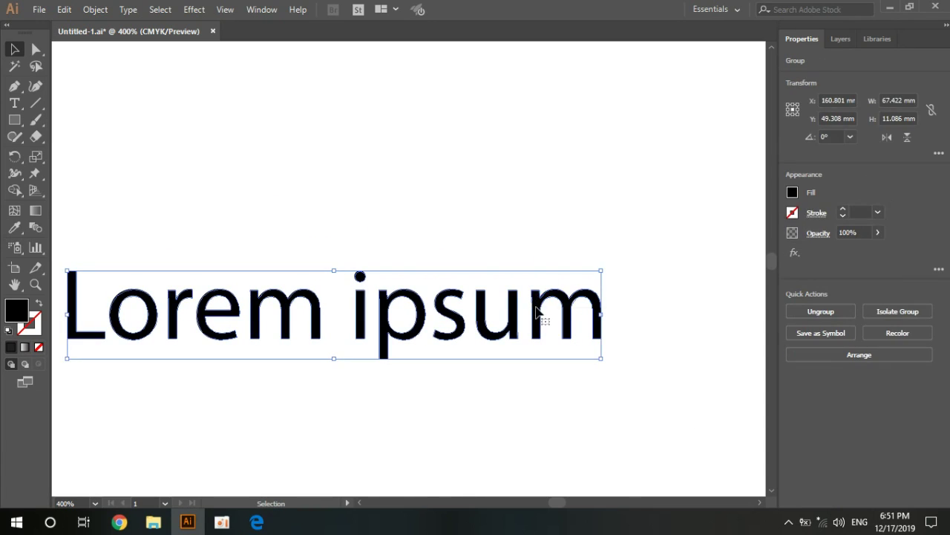
pyautogui.rightClick(538, 312)
pyautogui.click(568, 197)
pyautogui.click(577, 315)
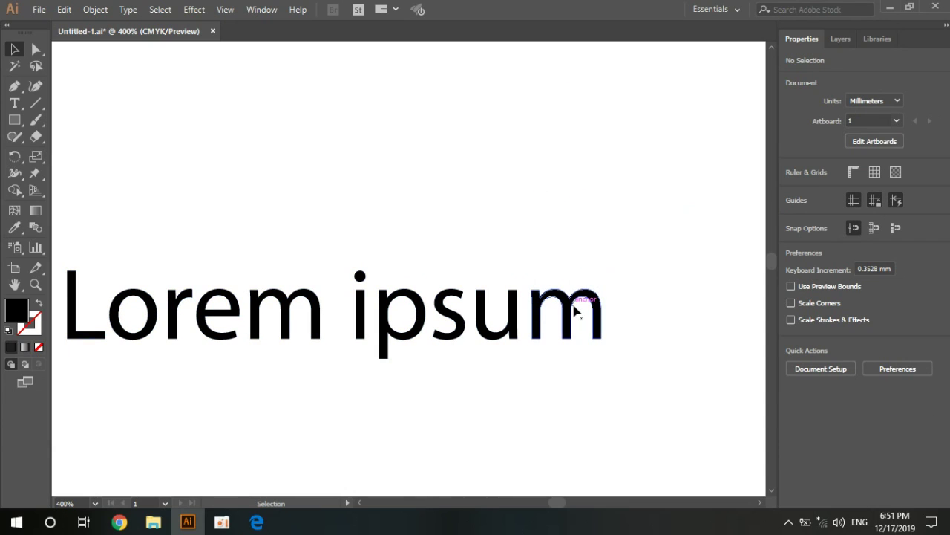
pyautogui.moveTo(575, 311); pyautogui.dragTo(560, 196)
pyautogui.click(623, 196)
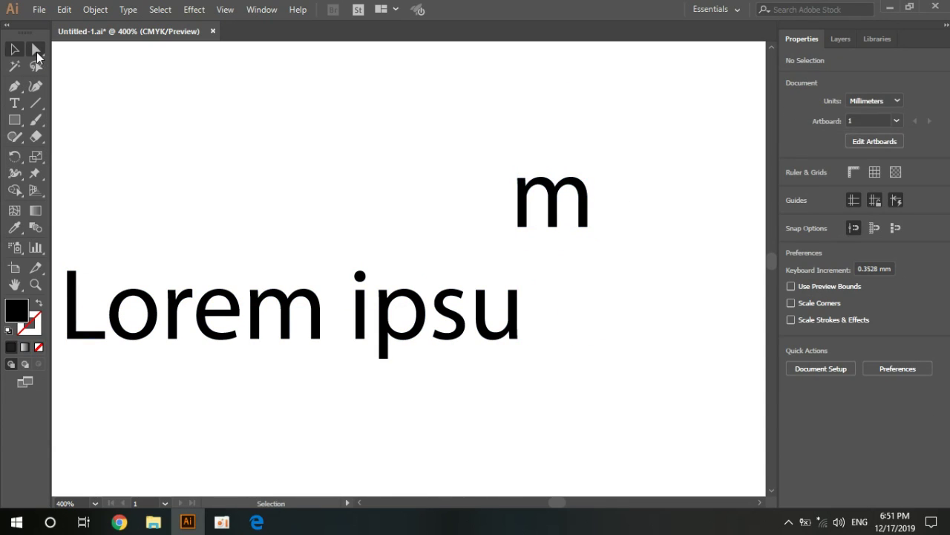
# - Select the m's anchors with Direct Selection and drag its right leg further right
pyautogui.click(37, 52)
pyautogui.moveTo(594, 248); pyautogui.dragTo(509, 155)
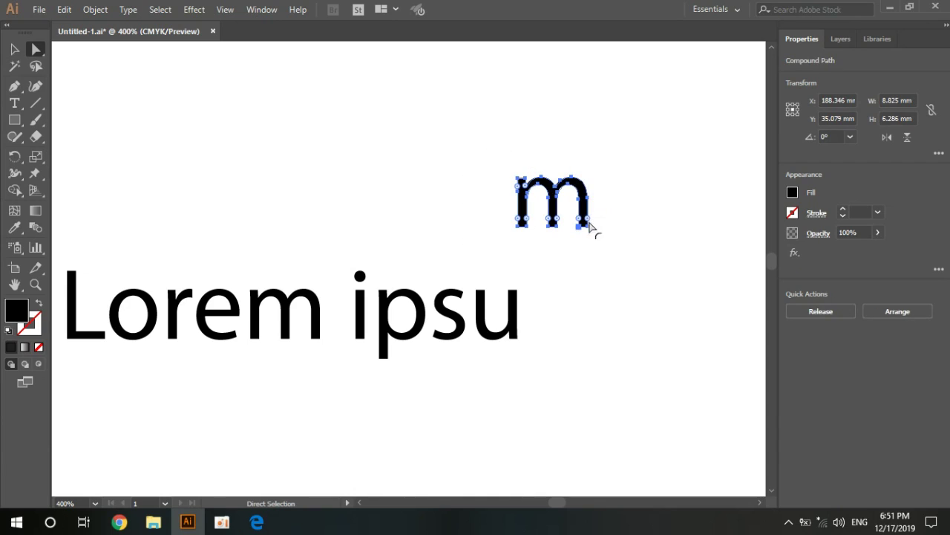
pyautogui.moveTo(590, 229); pyautogui.dragTo(650, 260)
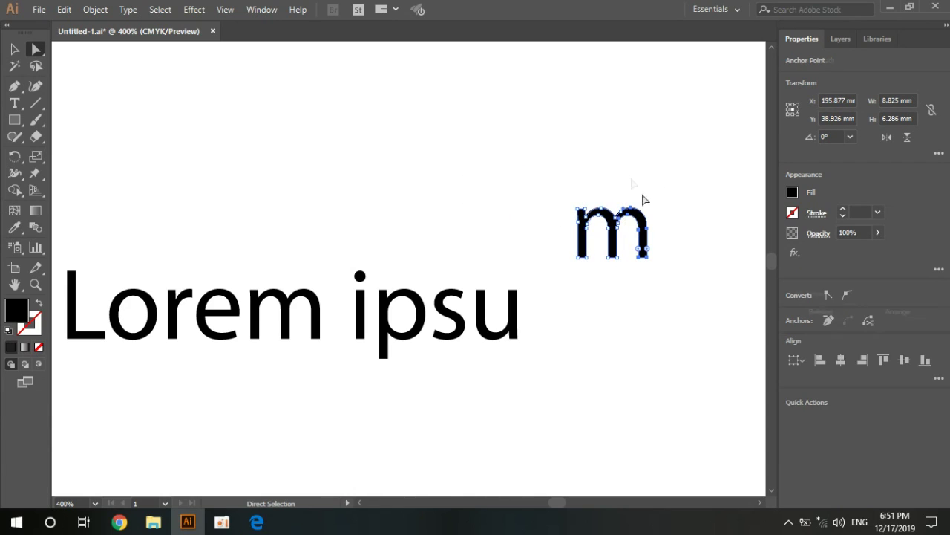
pyautogui.moveTo(649, 232); pyautogui.dragTo(681, 230)
pyautogui.click(719, 298)
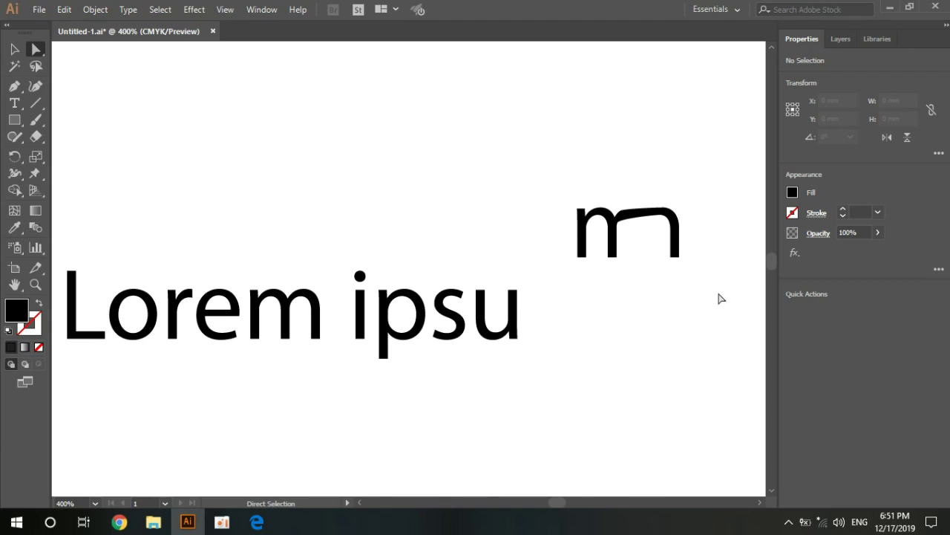
# - Scroll down to the black rectangle and place a new text object on it
pyautogui.scroll(-3, 592, 238)
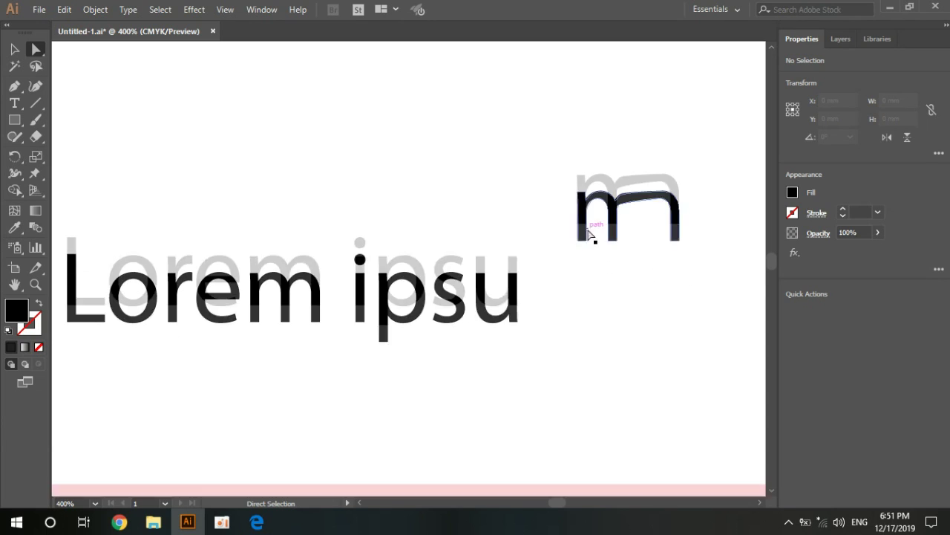
pyautogui.click(14, 49)
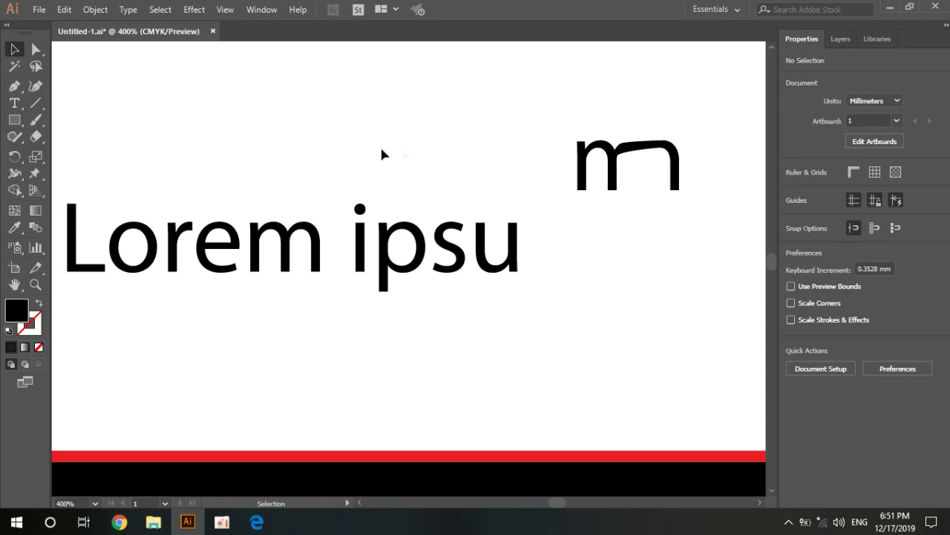
pyautogui.scroll(-3, 401, 163)
pyautogui.scroll(-2, 445, 253)
pyautogui.scroll(-2, 463, 323)
pyautogui.scroll(-2, 456, 307)
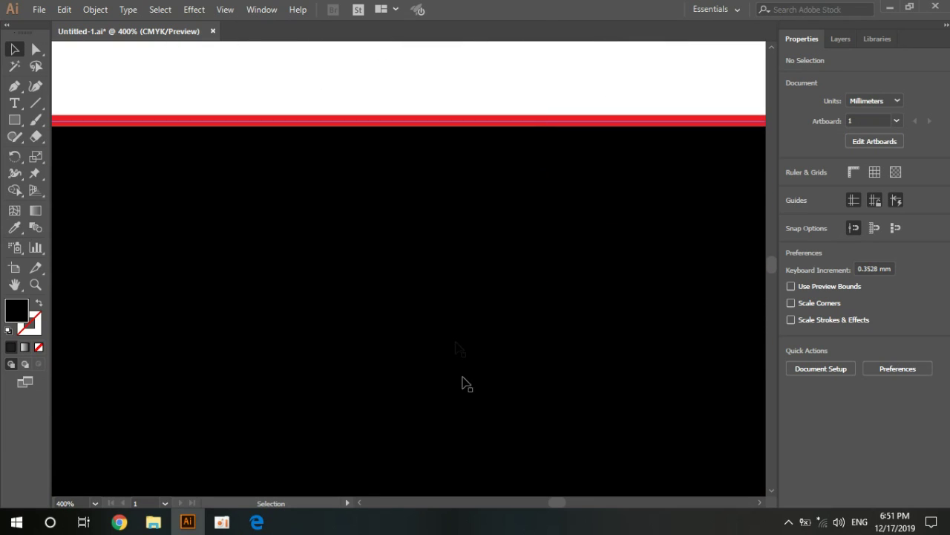
pyautogui.scroll(-1, 465, 381)
pyautogui.scroll(-2, 459, 384)
pyautogui.scroll(-2, 475, 383)
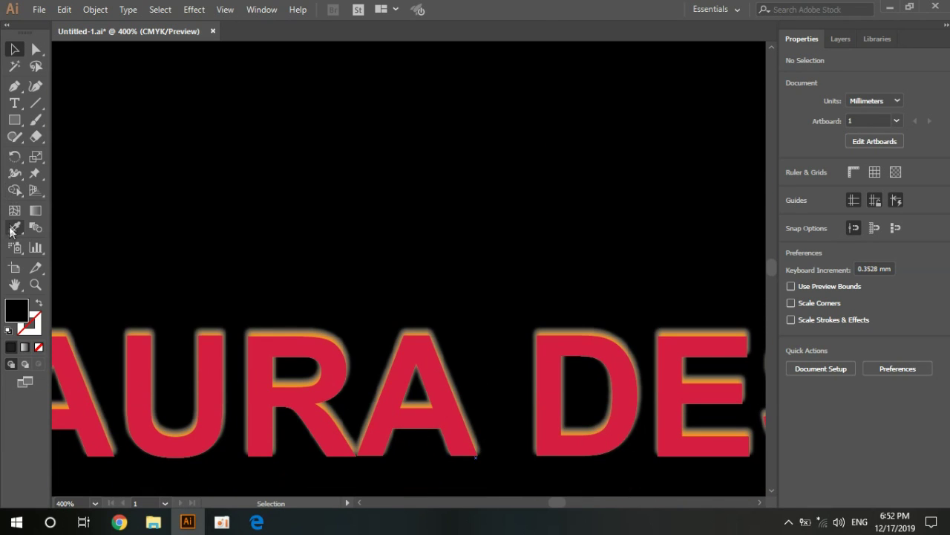
pyautogui.click(14, 106)
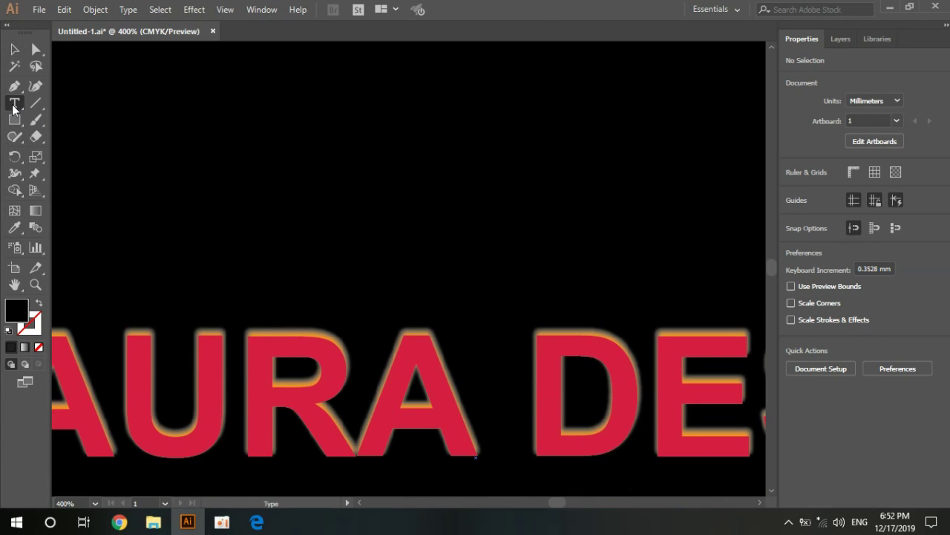
pyautogui.click(248, 102)
pyautogui.press('BackSpace')
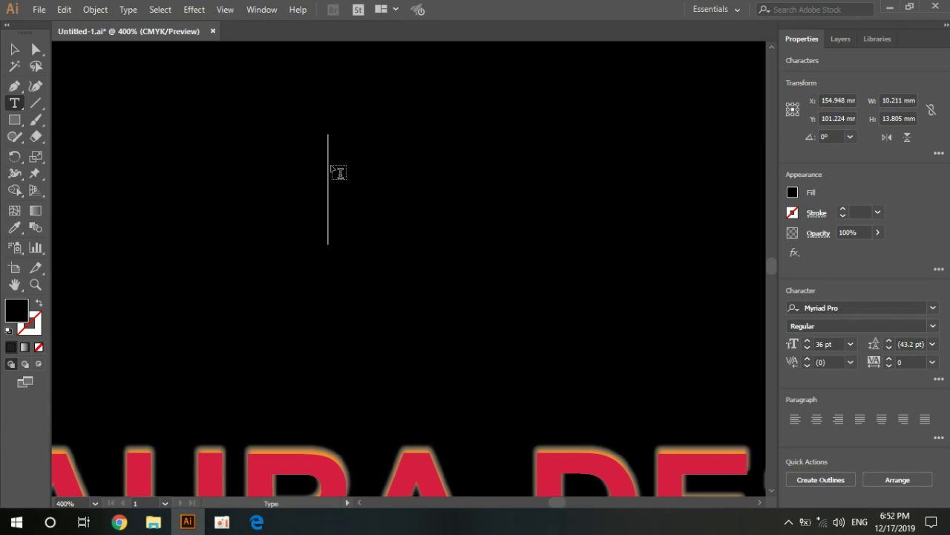
# - Edit the new text object so it reads 'Lorem'
pyautogui.write('M')
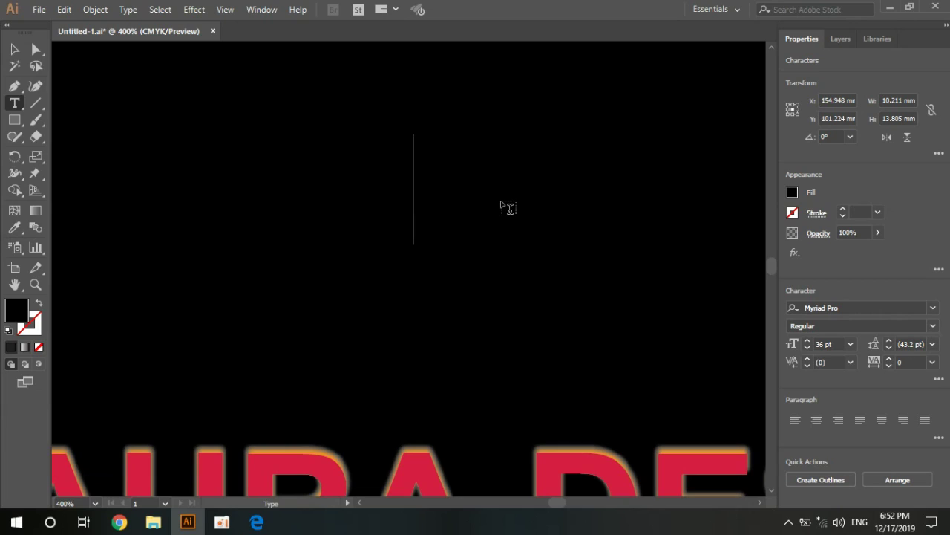
pyautogui.press('BackSpace')
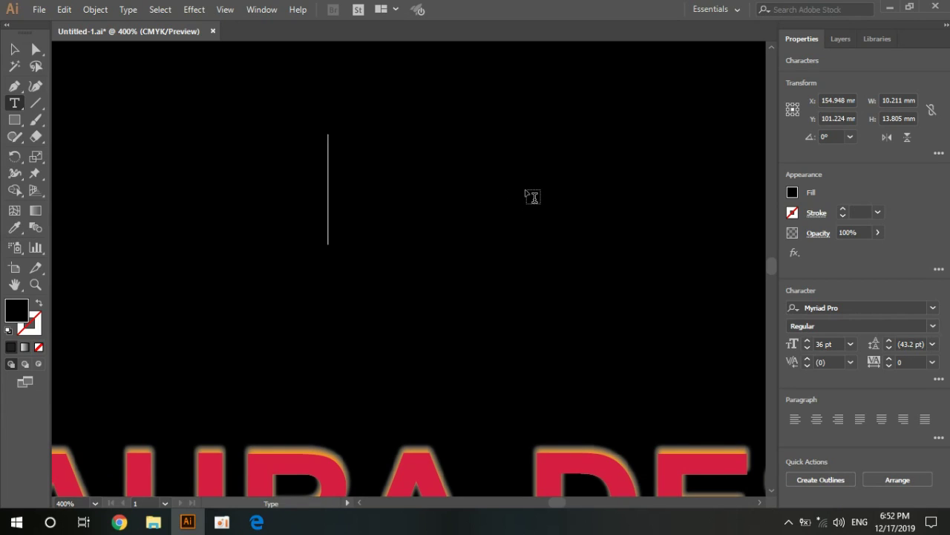
pyautogui.press('BackSpace')
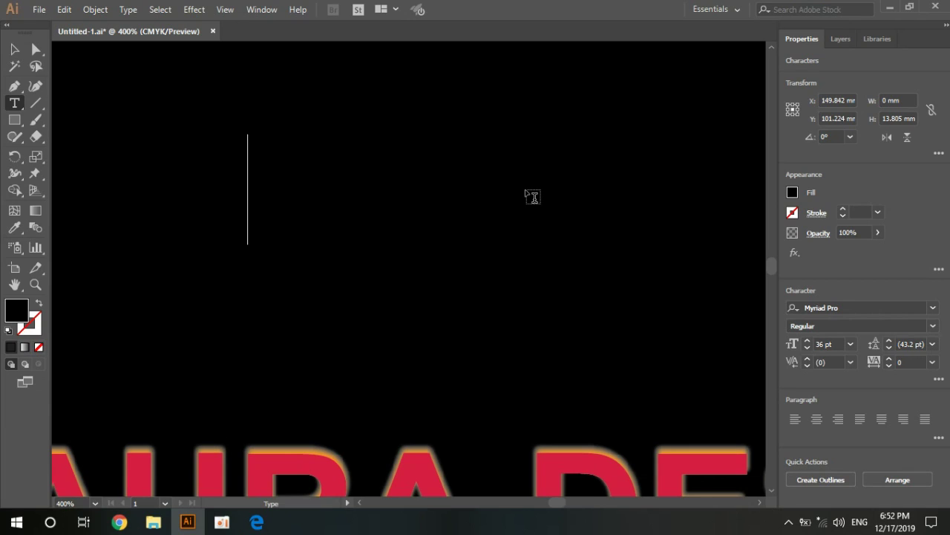
pyautogui.write('ntttr')
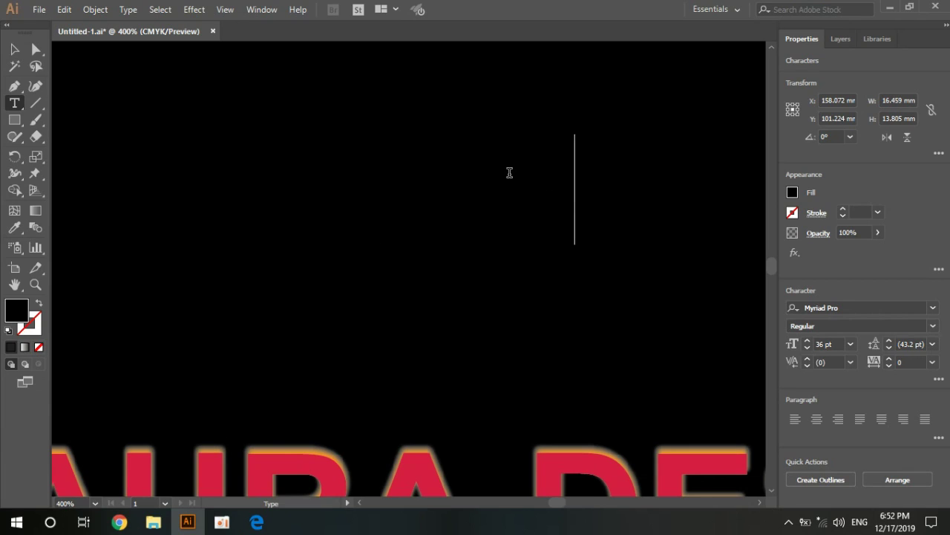
pyautogui.press('BackSpace')
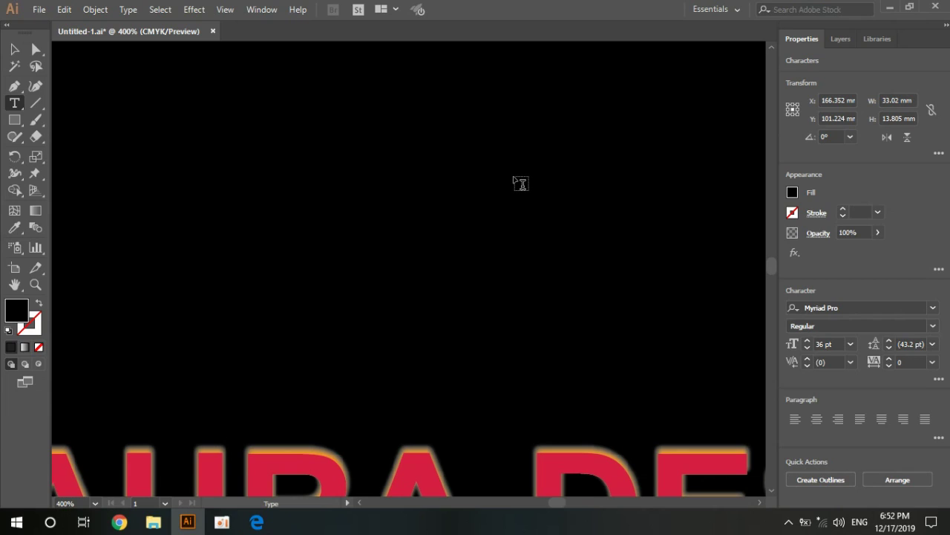
pyautogui.press('Escape')
pyautogui.doubleClick(117, 176)
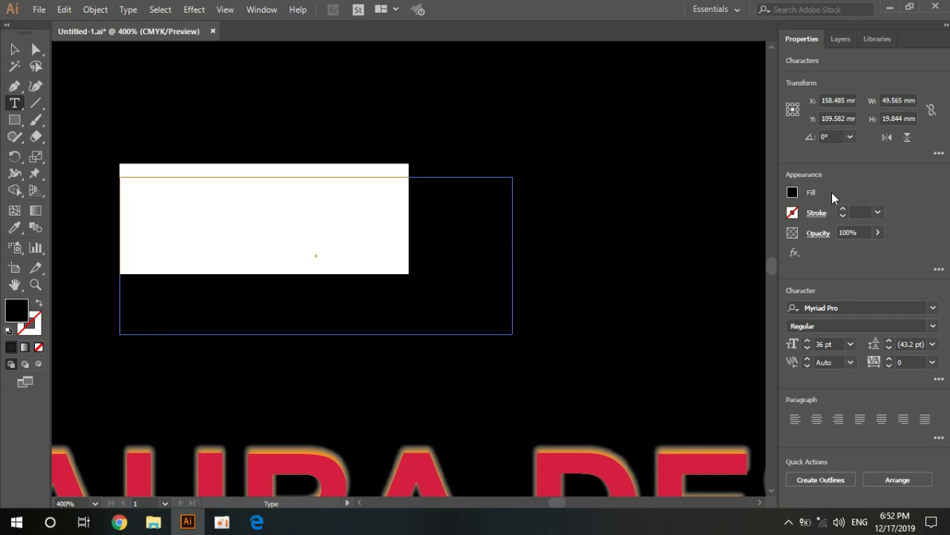
pyautogui.click(10, 50)
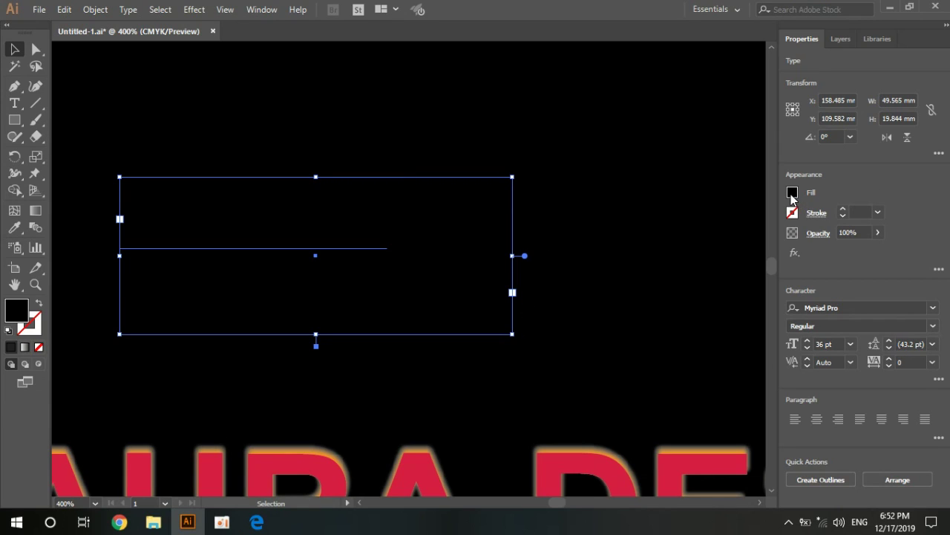
# - Fill the Lorem text with magenta from the swatches
pyautogui.click(792, 193)
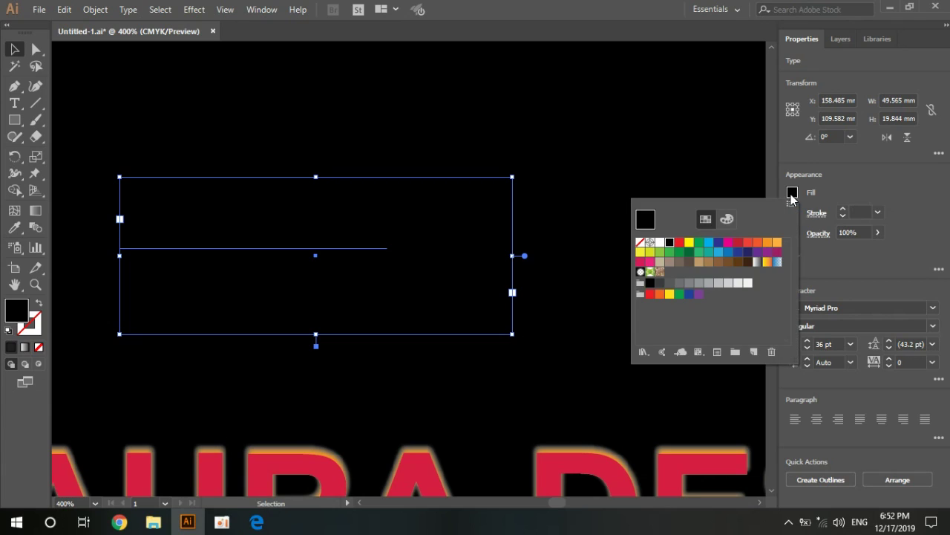
pyautogui.click(728, 244)
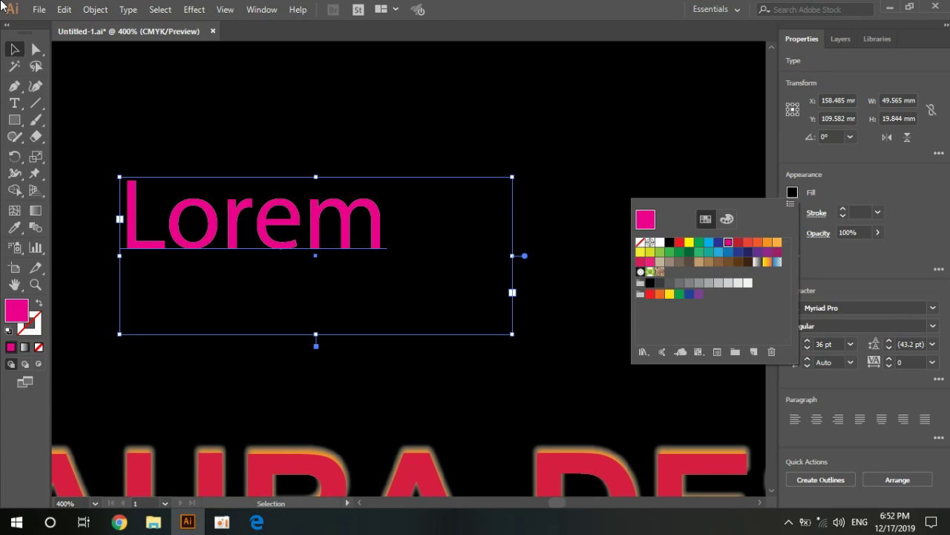
pyautogui.click(14, 49)
pyautogui.click(241, 90)
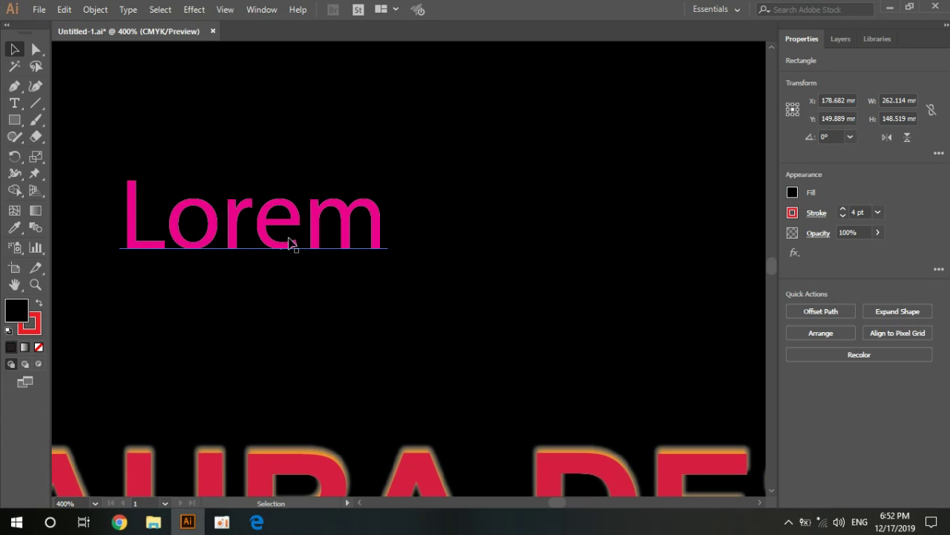
# - Nudge the Lorem text slightly to the right
pyautogui.scroll(-1, 446, 117)
pyautogui.scroll(-2, 430, 185)
pyautogui.scroll(-2, 435, 394)
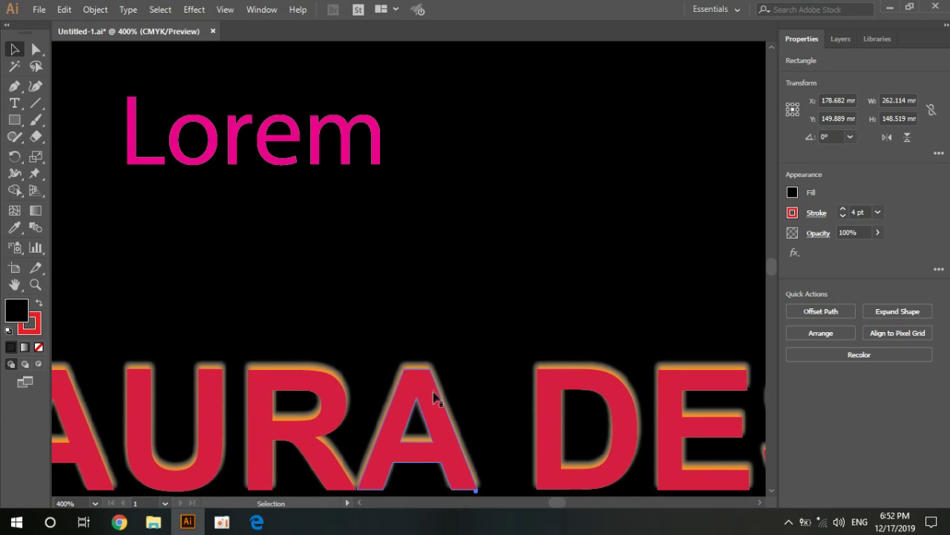
pyautogui.scroll(2, 435, 405)
pyautogui.scroll(2, 284, 271)
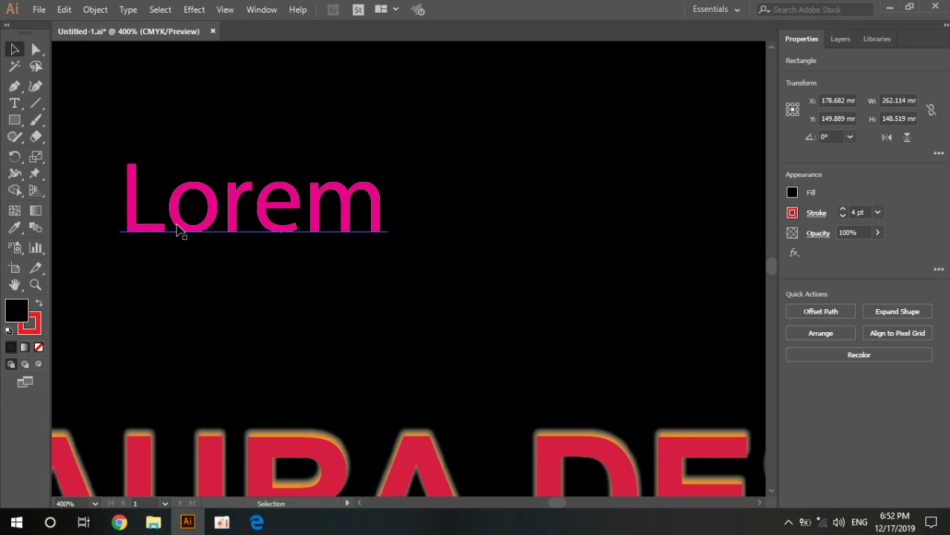
pyautogui.moveTo(179, 230); pyautogui.dragTo(190, 230)
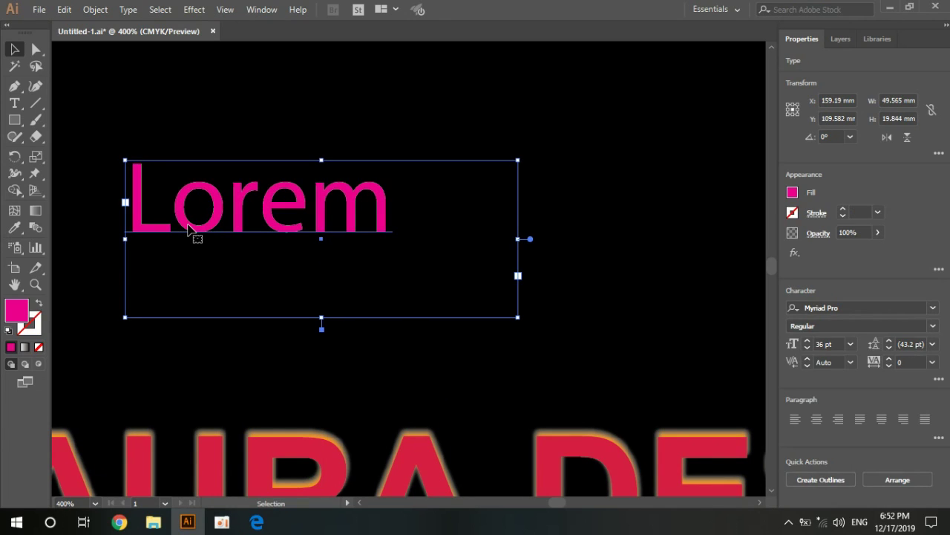
# - Recolour Lorem crimson, then orange-red, and nudge it further right
pyautogui.click(793, 193)
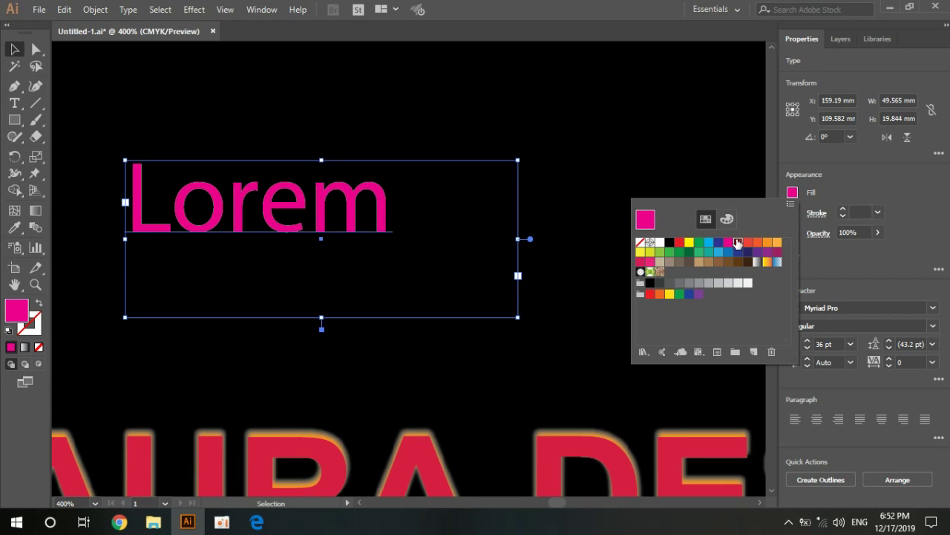
pyautogui.click(737, 243)
pyautogui.click(747, 243)
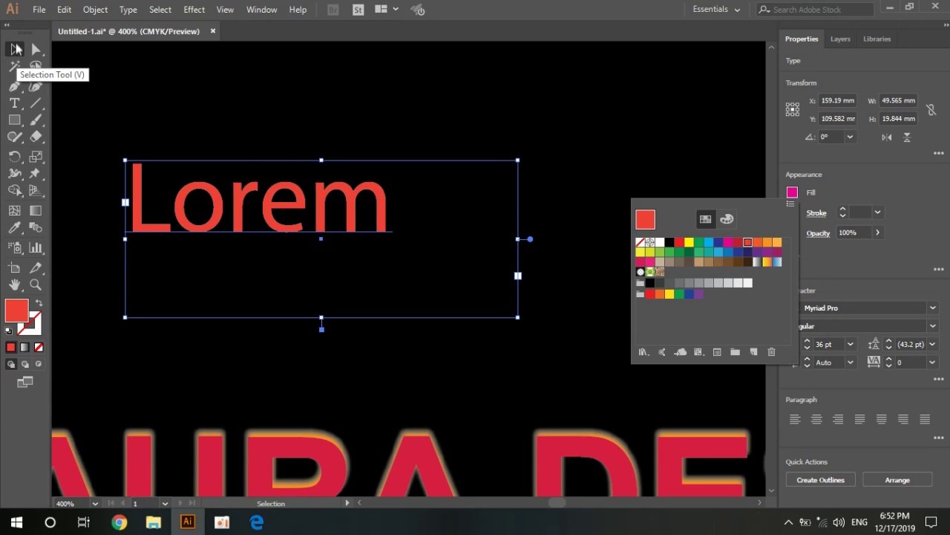
pyautogui.click(15, 49)
pyautogui.moveTo(195, 237); pyautogui.dragTo(214, 237)
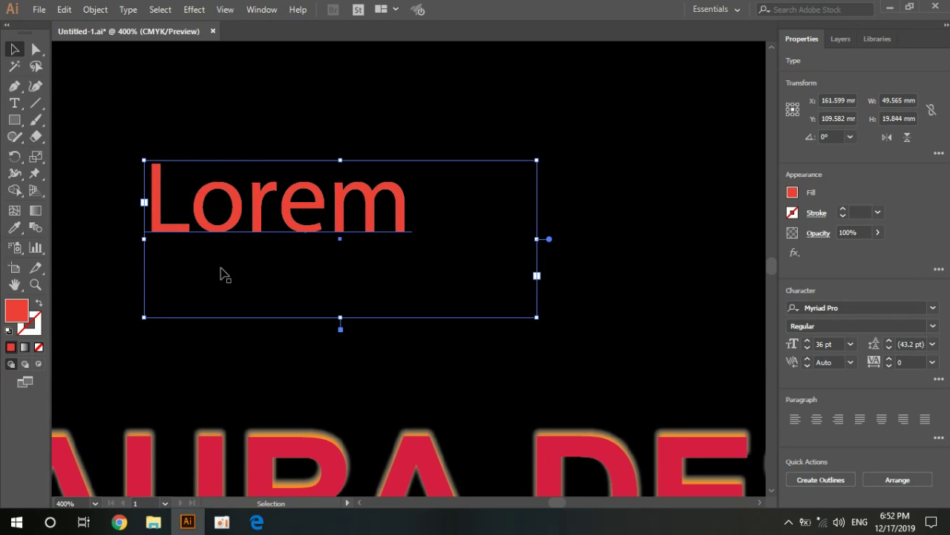
pyautogui.click(244, 234)
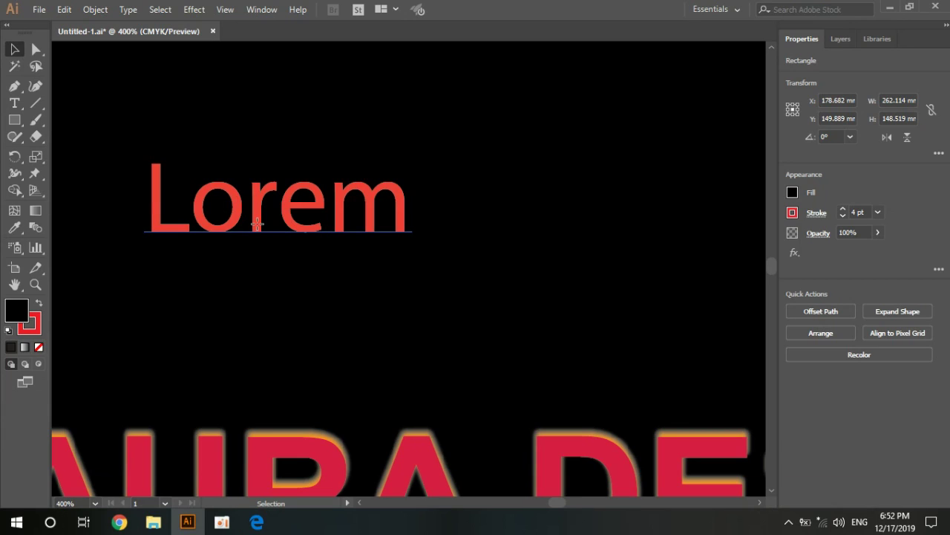
# - Make an offset copy of Lorem to the right and colour it yellow
pyautogui.click(257, 223)
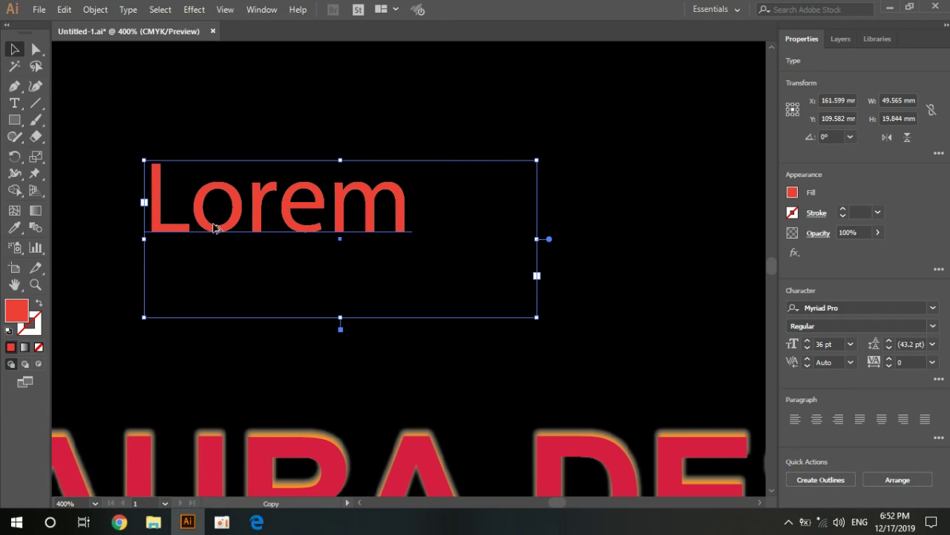
pyautogui.moveTo(214, 227); pyautogui.dragTo(251, 227)
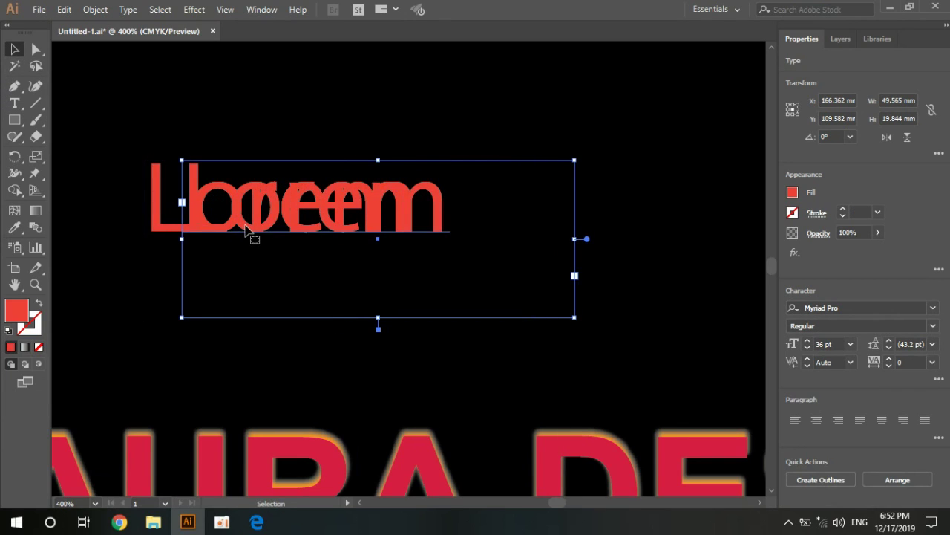
pyautogui.click(793, 193)
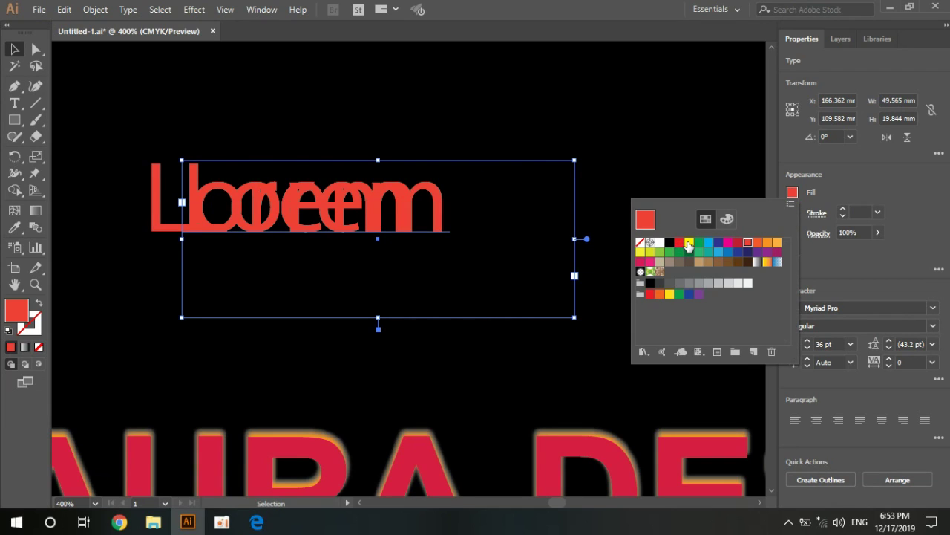
pyautogui.click(688, 243)
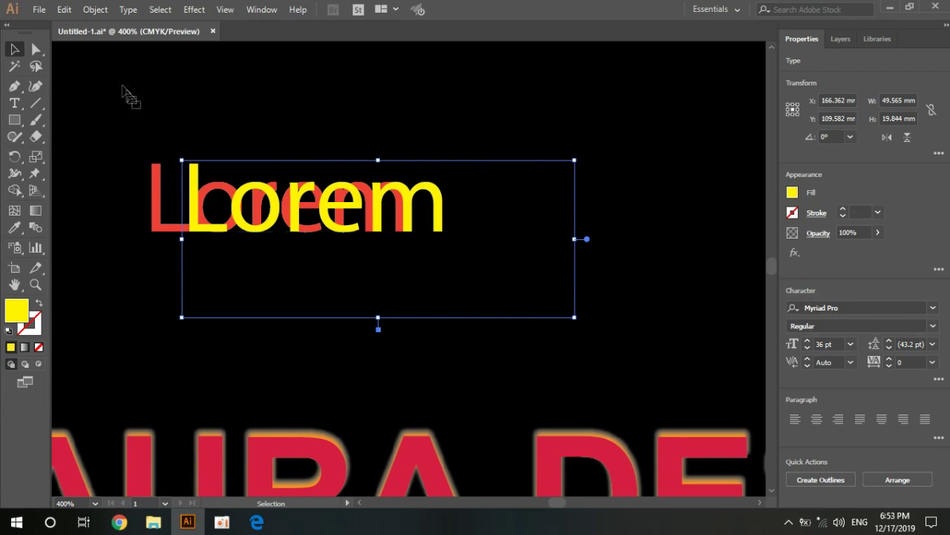
# - Move the yellow Lorem over the red copy and select it
pyautogui.click(201, 225)
pyautogui.moveTo(206, 230); pyautogui.dragTo(175, 232)
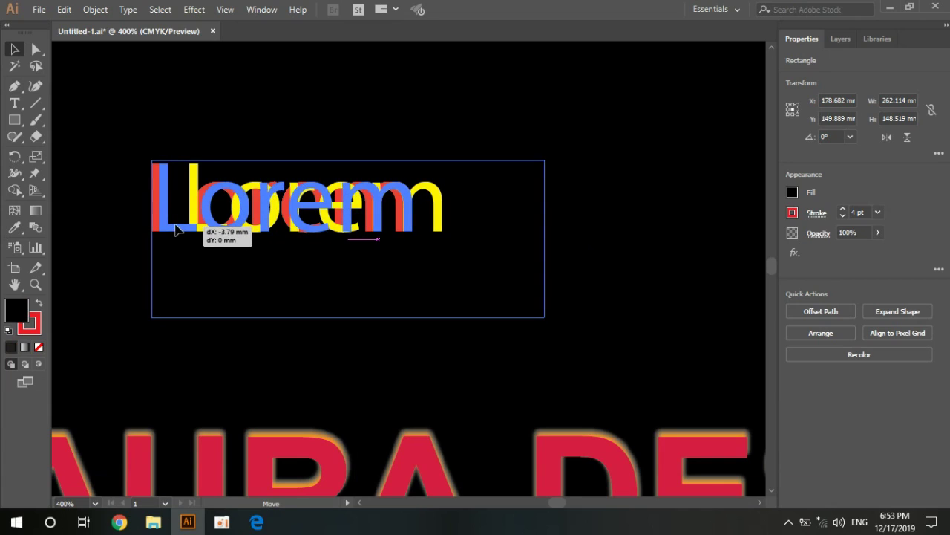
pyautogui.click(159, 232)
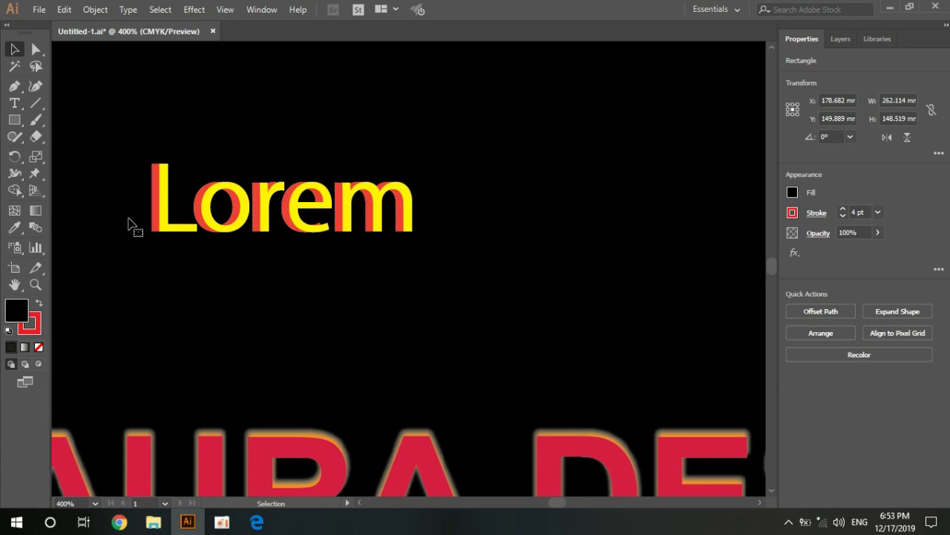
pyautogui.click(151, 233)
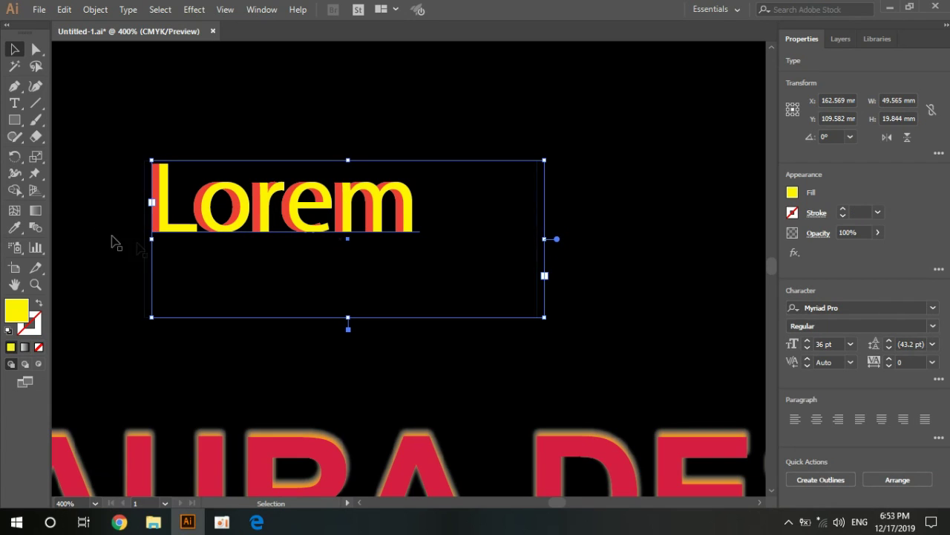
pyautogui.click(194, 10)
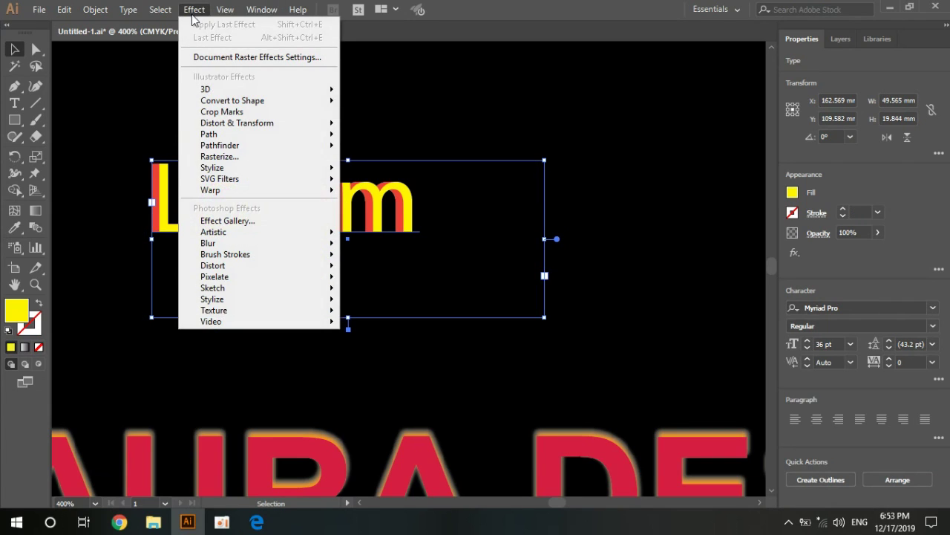
pyautogui.moveTo(245, 243)
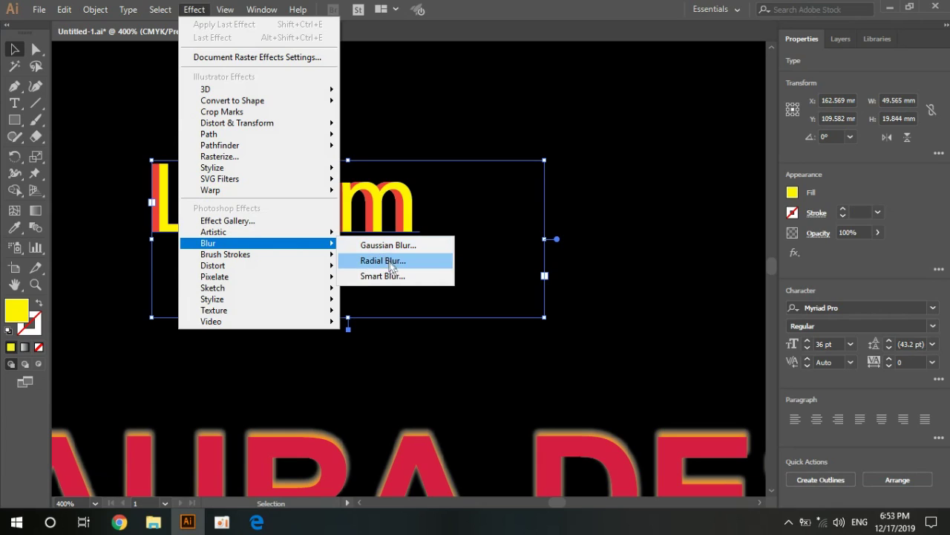
# - Preview a Gaussian Blur around radius 2.7, cancel it, and delete the yellow Lorem copy
pyautogui.click(393, 245)
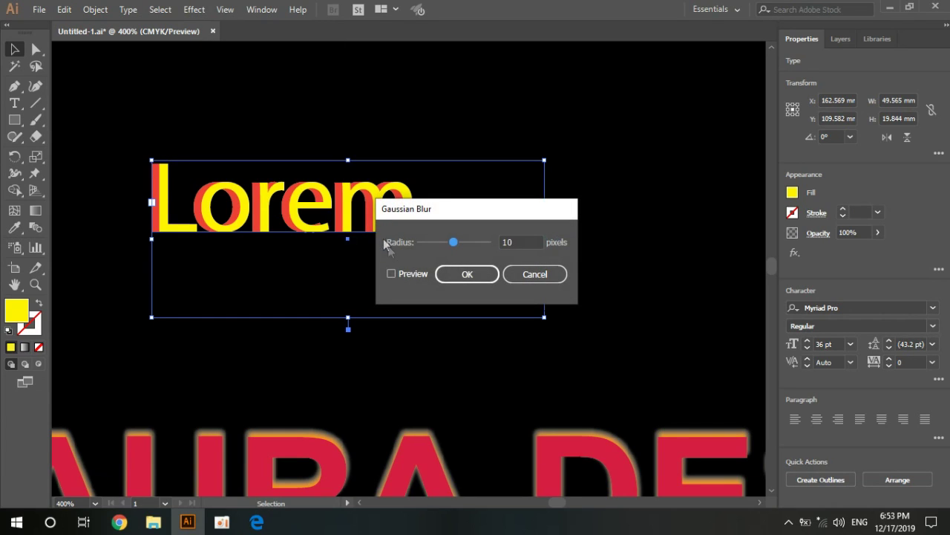
pyautogui.click(404, 274)
pyautogui.click(429, 241)
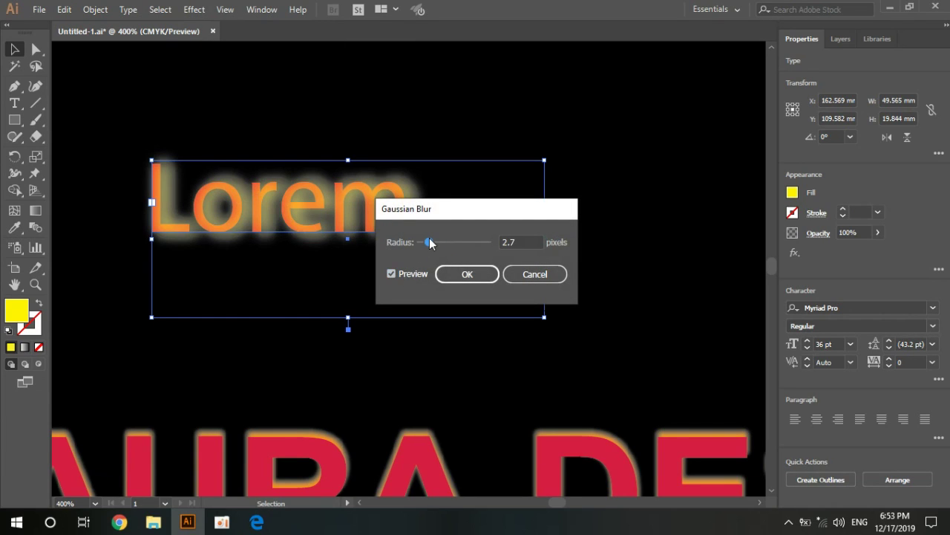
pyautogui.moveTo(429, 239)
pyautogui.mouseDown()
pyautogui.moveTo(454, 245)
pyautogui.moveTo(438, 248)
pyautogui.mouseUp()
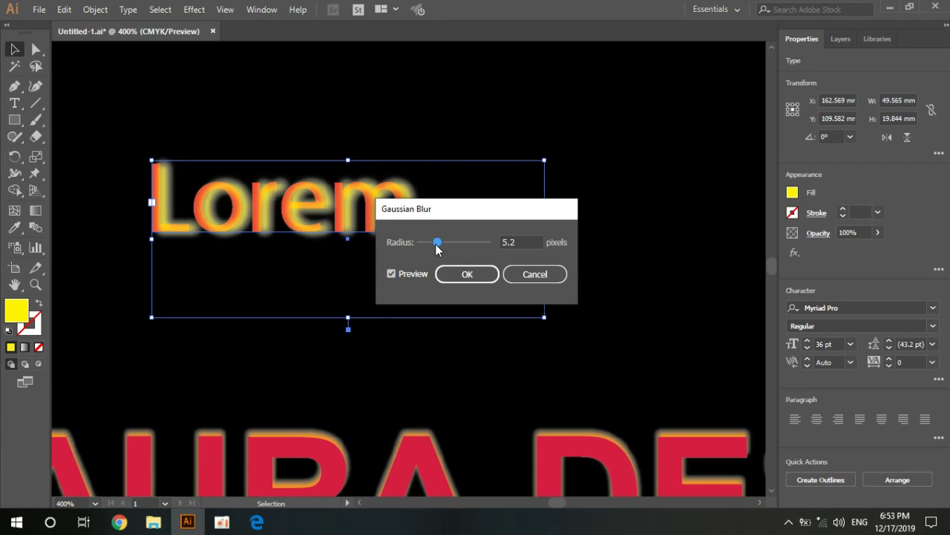
pyautogui.click(534, 273)
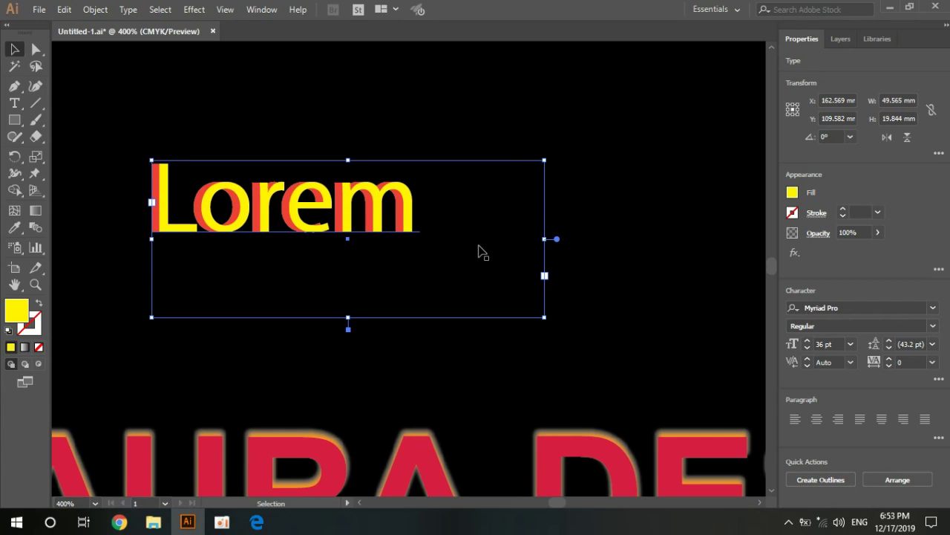
pyautogui.press('Delete')
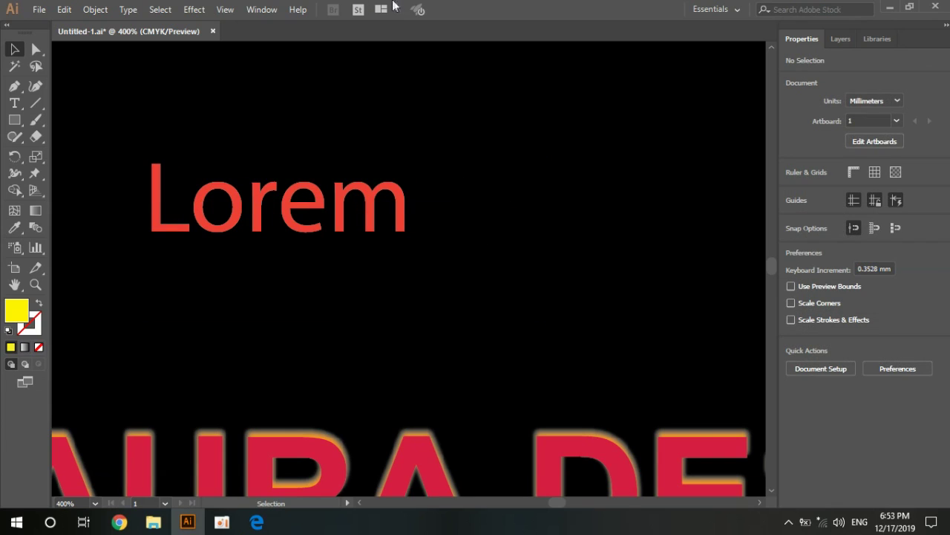
# - Dismiss the oCam window, refresh the desktop, and bring Illustrator back to the front
pyautogui.click(222, 522)
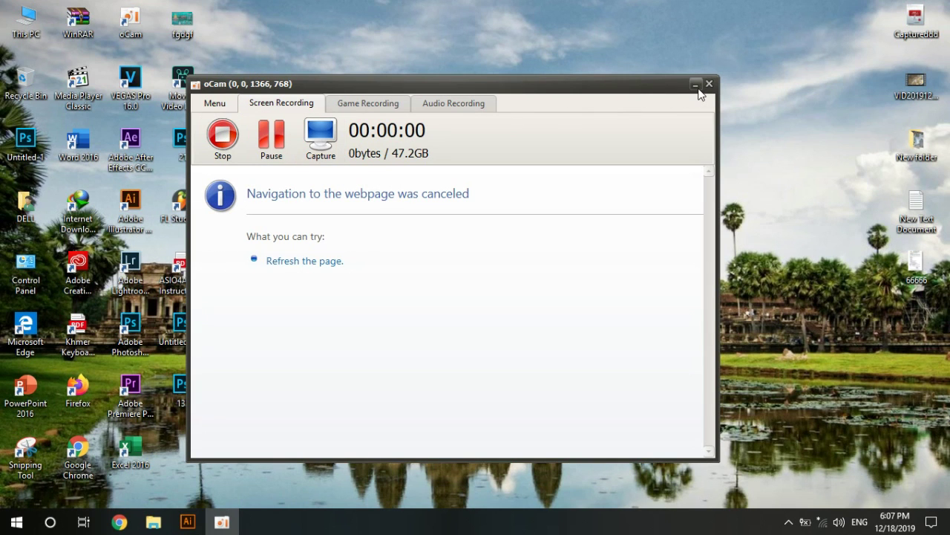
pyautogui.click(709, 84)
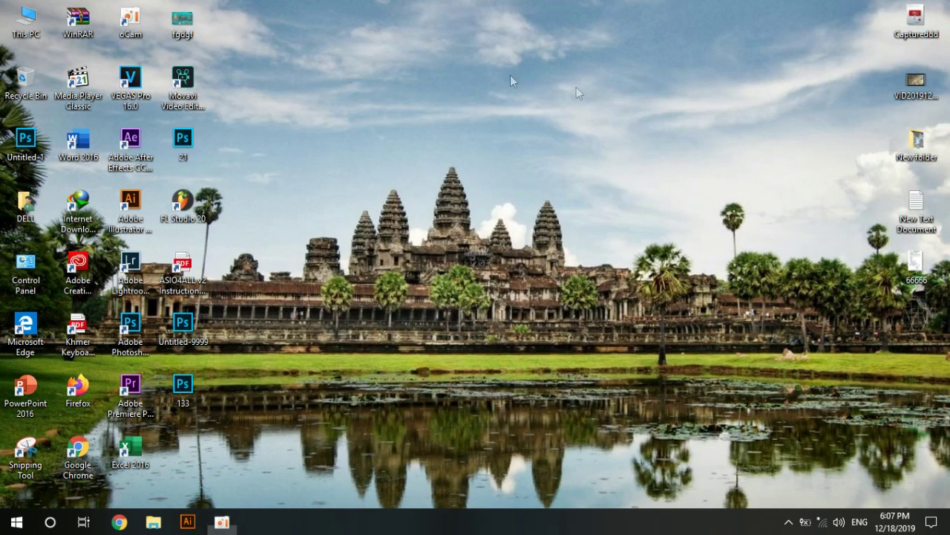
pyautogui.rightClick(455, 65)
pyautogui.click(492, 106)
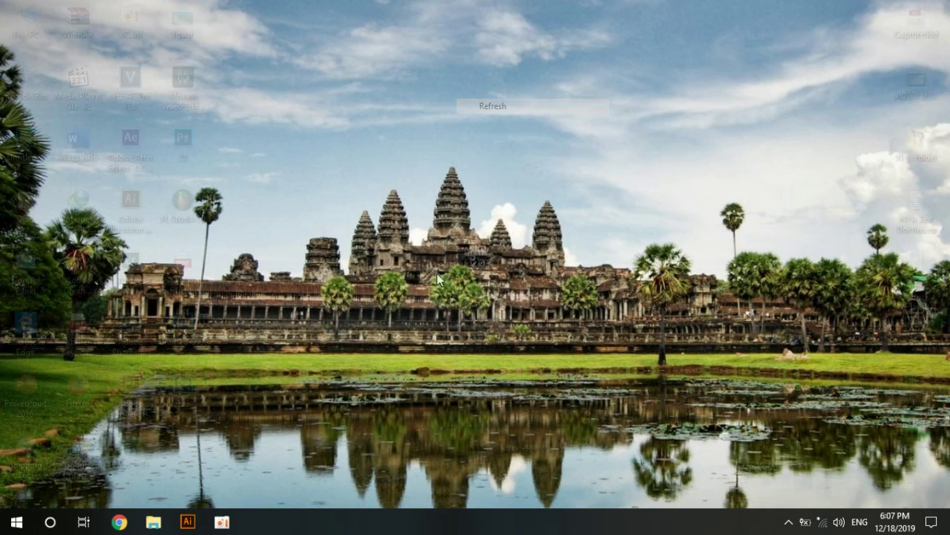
pyautogui.click(187, 522)
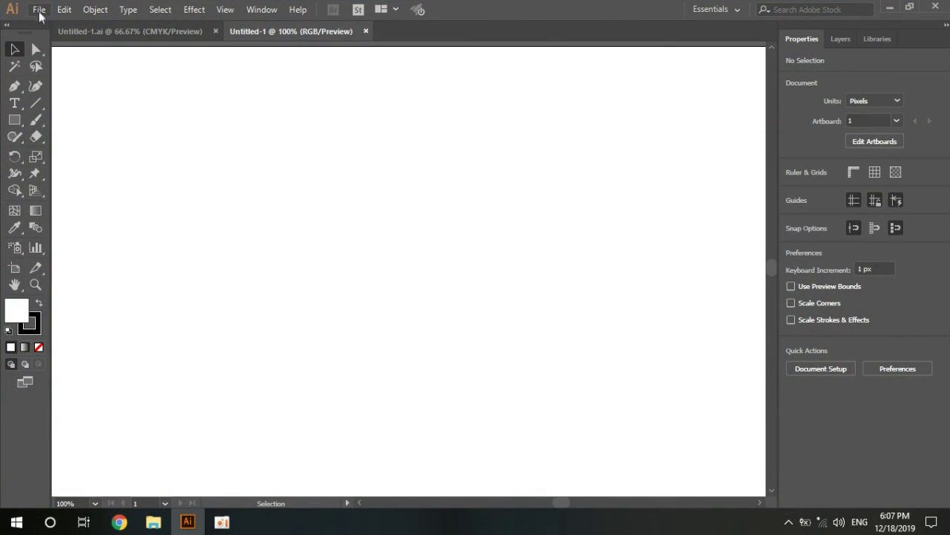
pyautogui.click(152, 37)
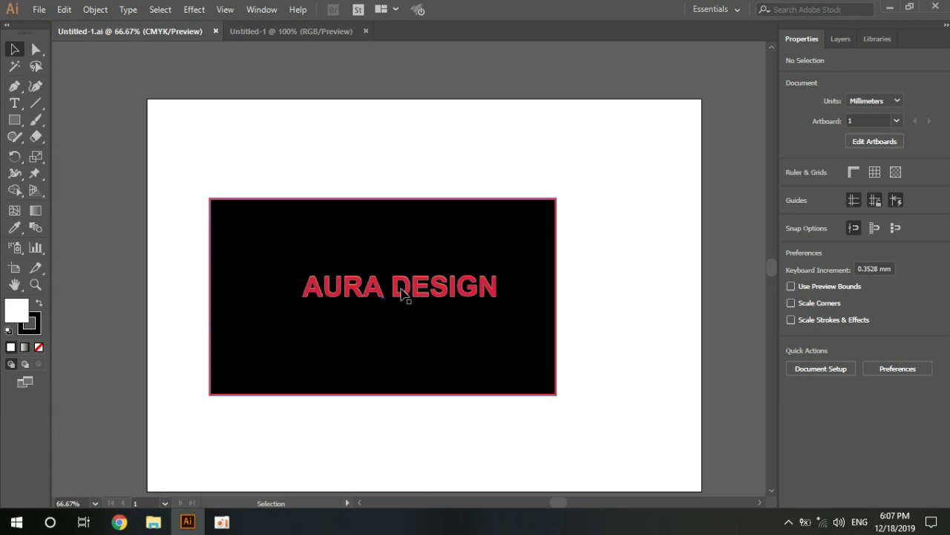
pyautogui.scroll(1, 586, 247)
pyautogui.scroll(-1, 587, 252)
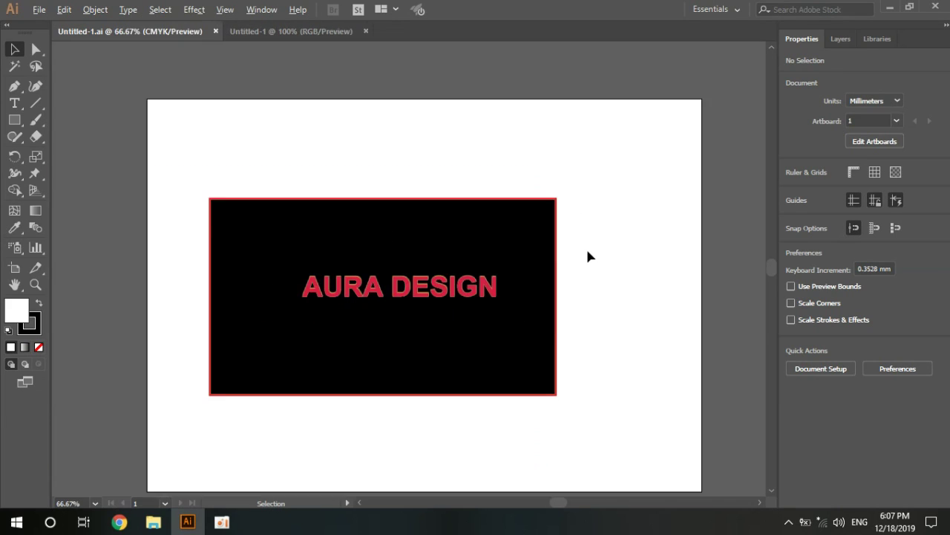
pyautogui.scroll(1, 624, 338)
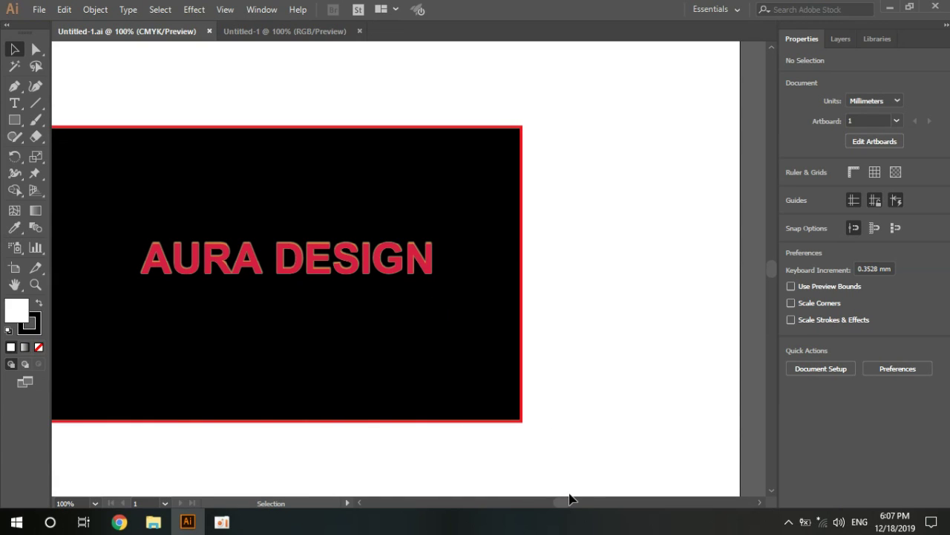
pyautogui.moveTo(569, 503); pyautogui.dragTo(562, 502)
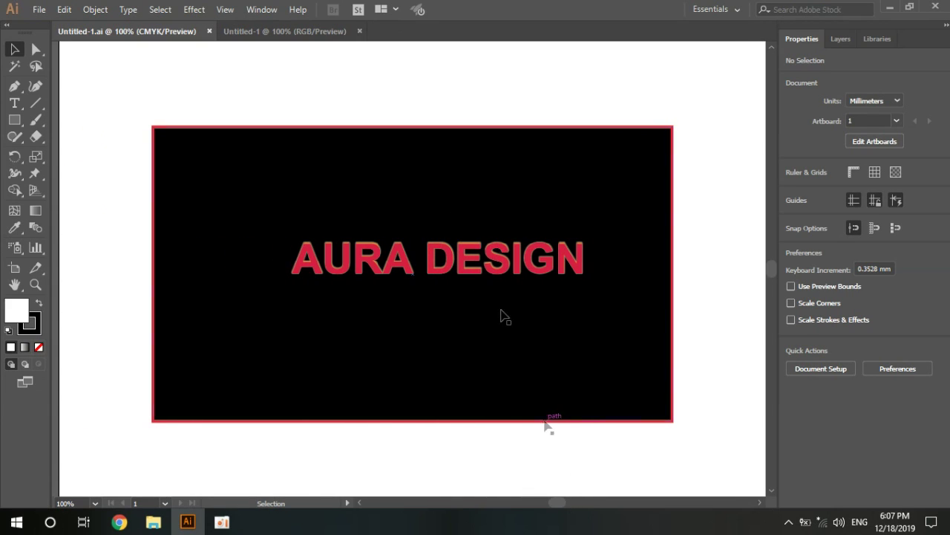
pyautogui.click(273, 33)
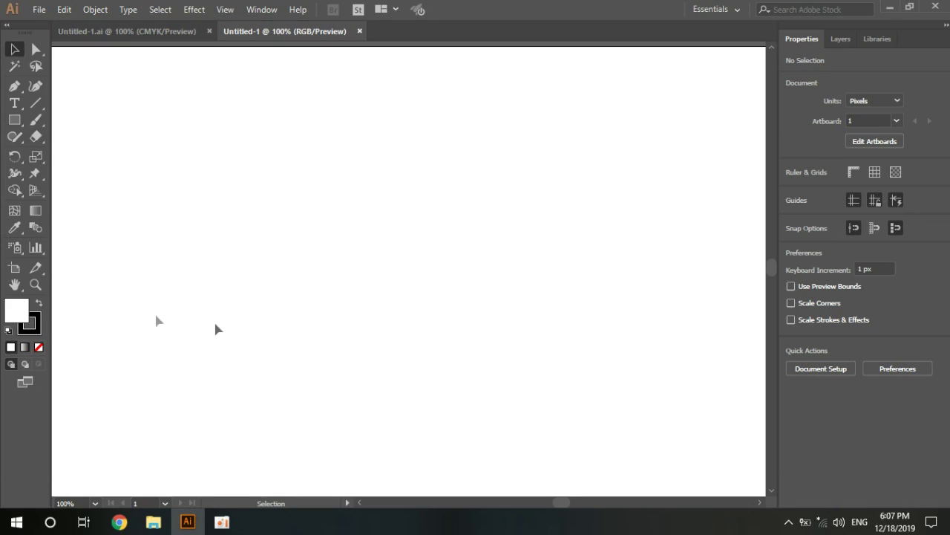
# - Make the fill a white-to-black linear gradient at 0°, browse the presets, and select the Gradient tool
pyautogui.click(25, 347)
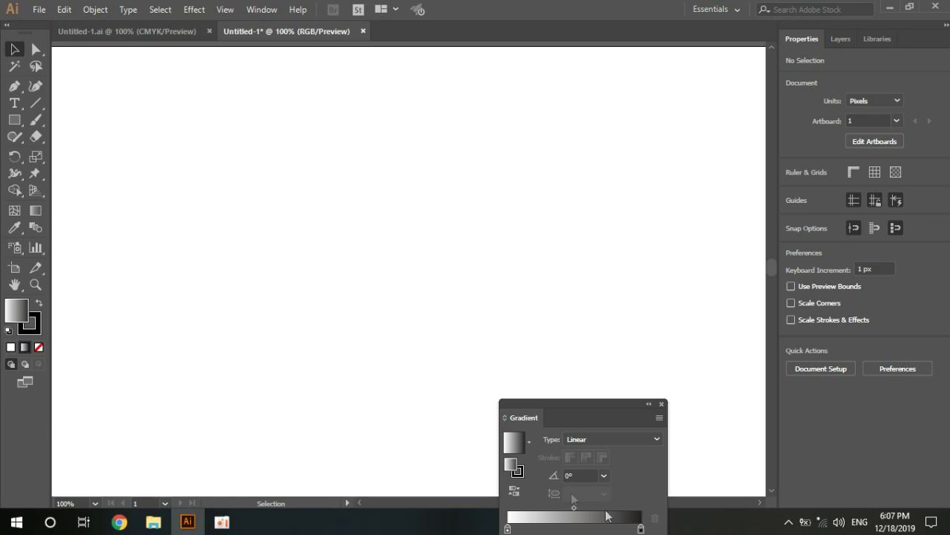
pyautogui.click(528, 444)
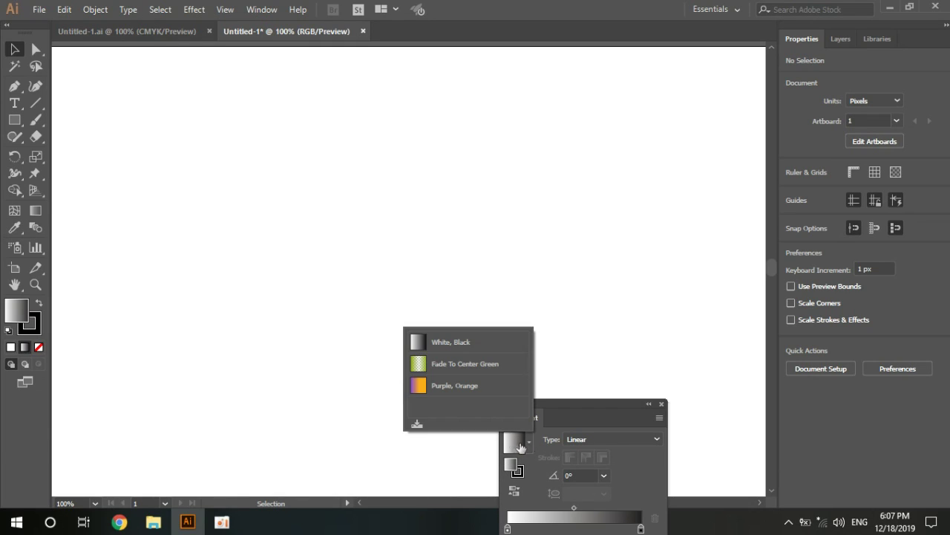
pyautogui.click(514, 445)
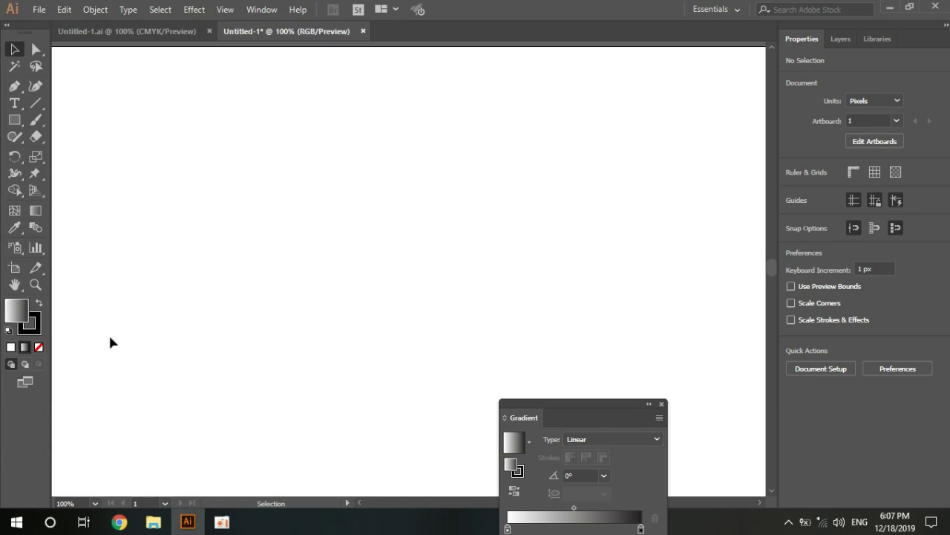
pyautogui.click(34, 213)
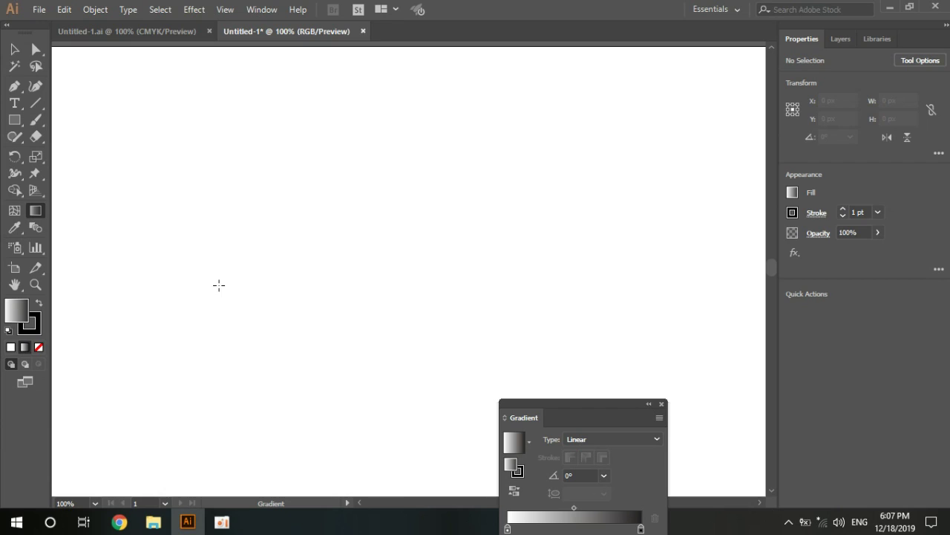
# - Change the fill to near-black 161313 in the Color Picker and close the Gradient panel
pyautogui.doubleClick(16, 310)
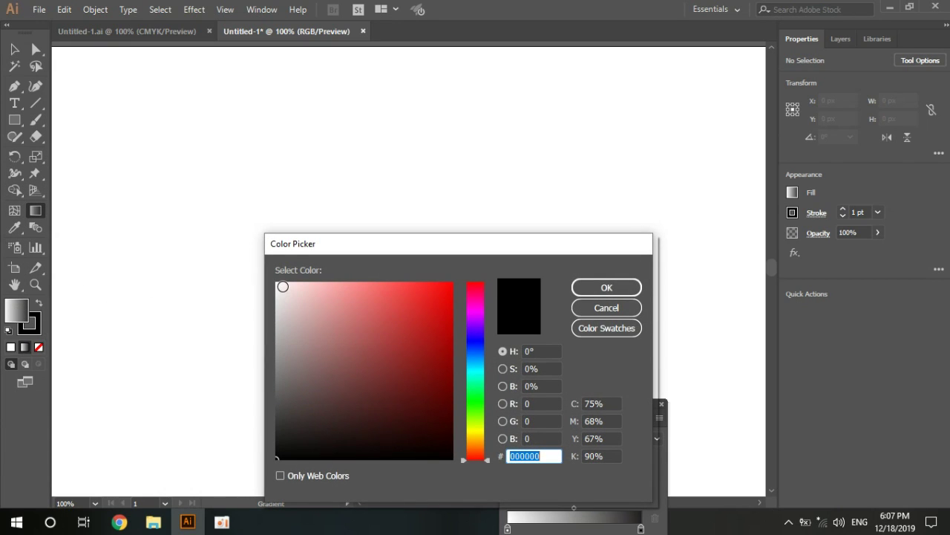
pyautogui.click(283, 287)
pyautogui.click(296, 444)
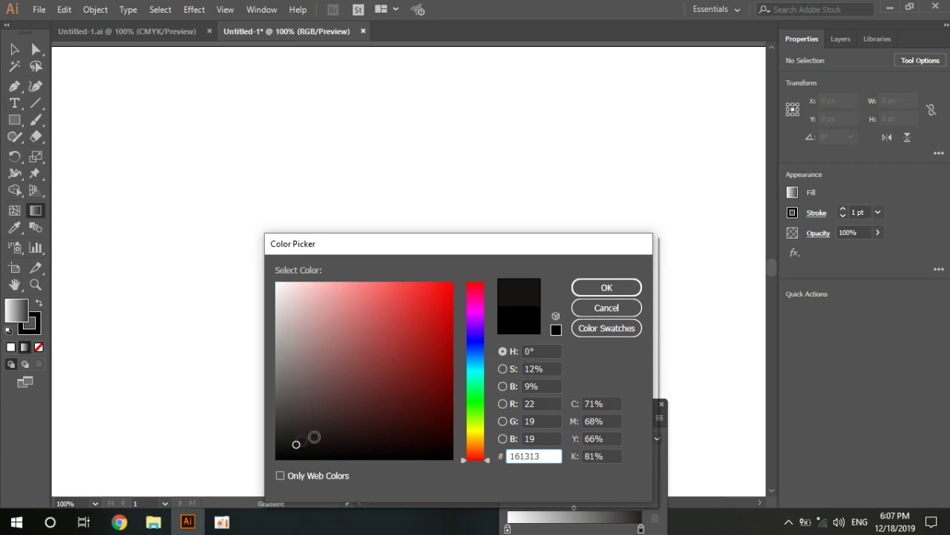
pyautogui.click(620, 286)
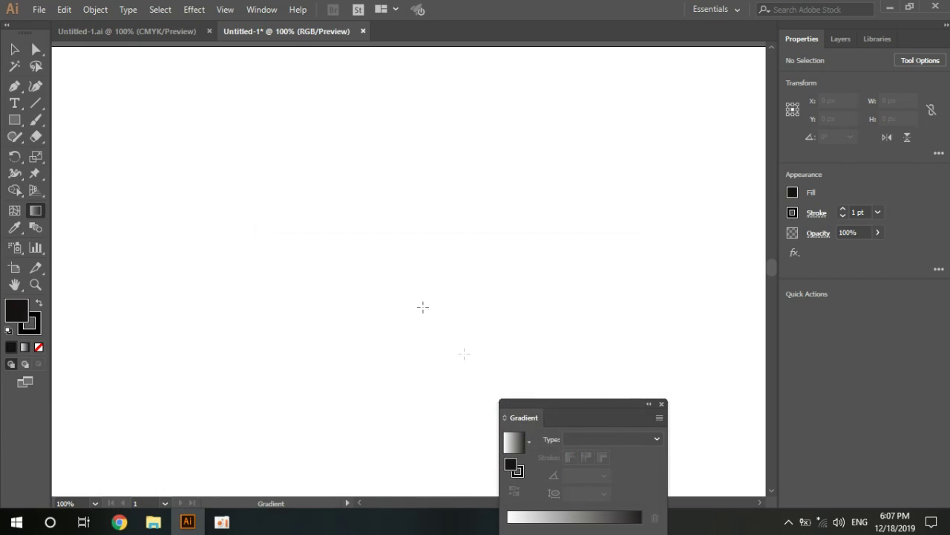
pyautogui.click(660, 406)
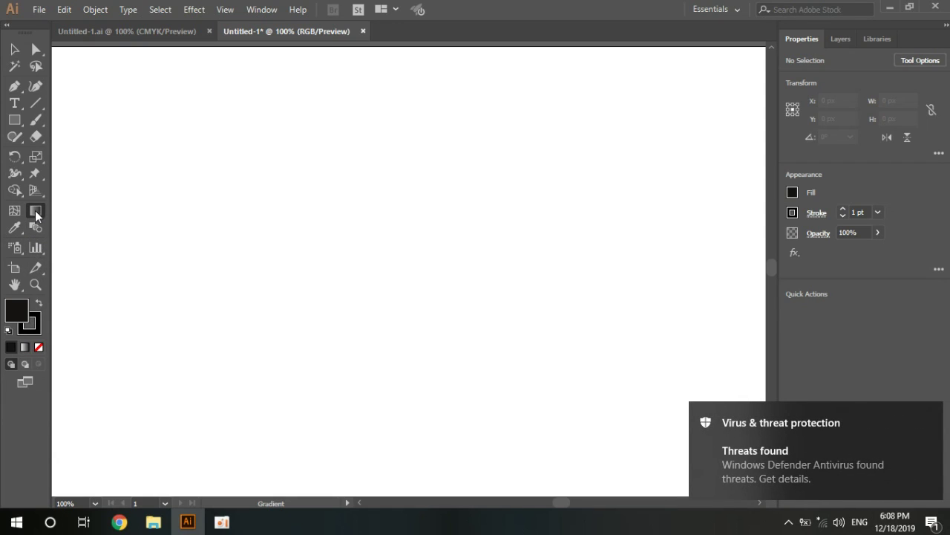
# - Pick the Shape Builder tool, revert the gradient fill to solid dark, and close Untitled-1
pyautogui.rightClick(14, 121)
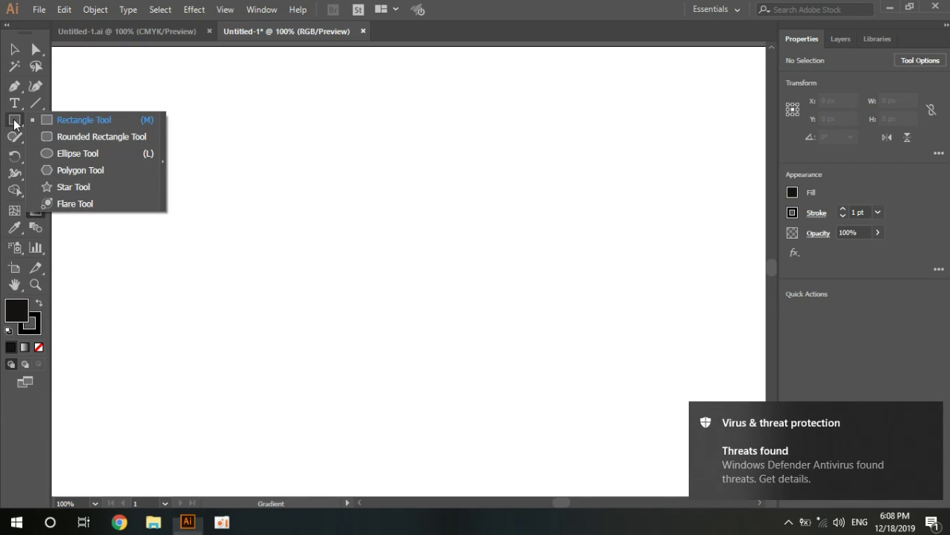
pyautogui.click(15, 189)
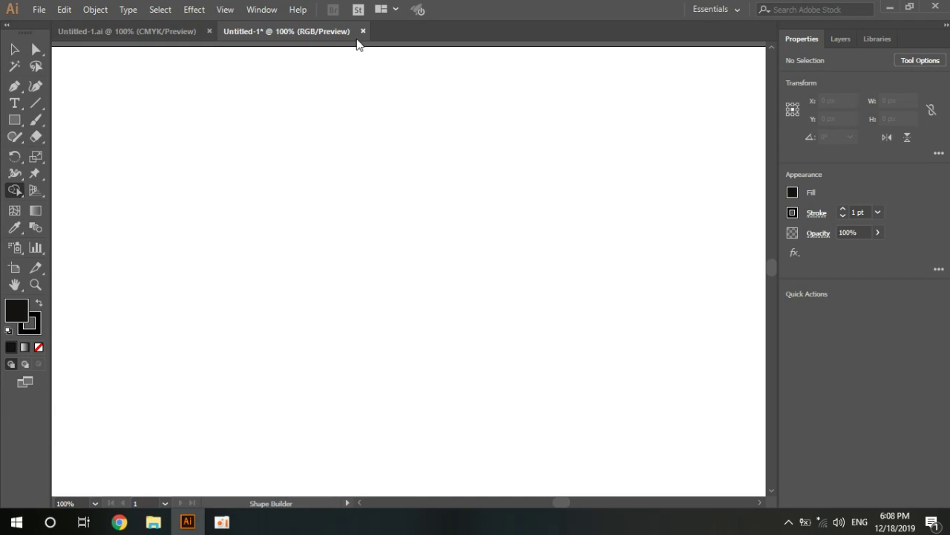
pyautogui.click(27, 349)
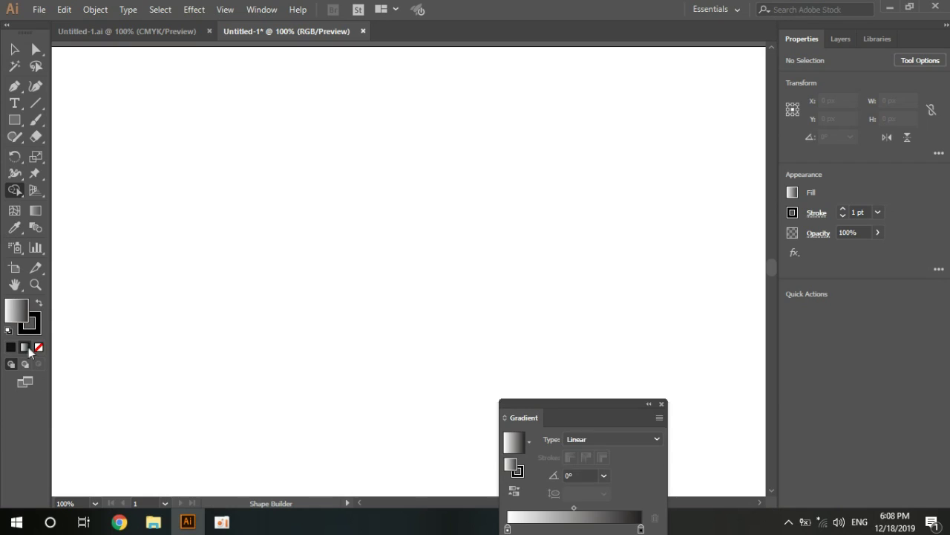
pyautogui.doubleClick(14, 317)
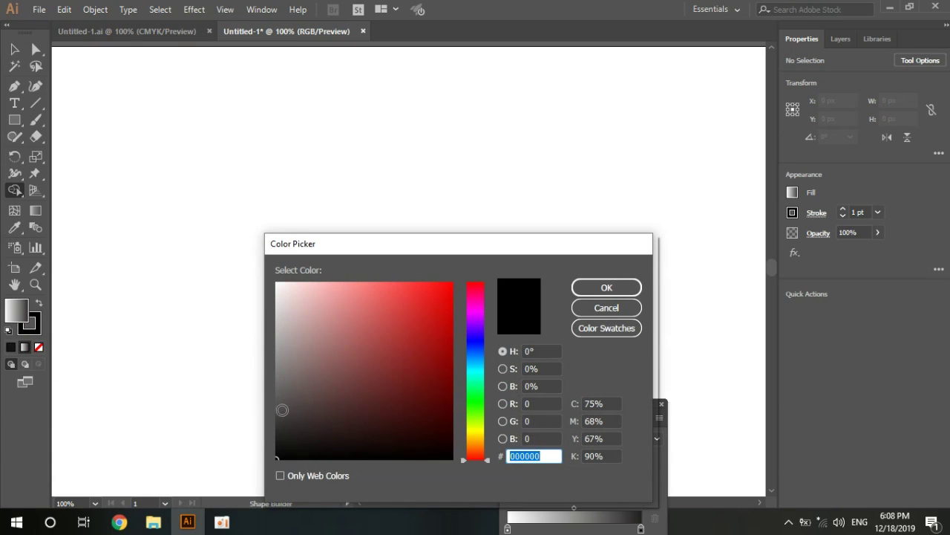
pyautogui.click(289, 435)
pyautogui.click(607, 287)
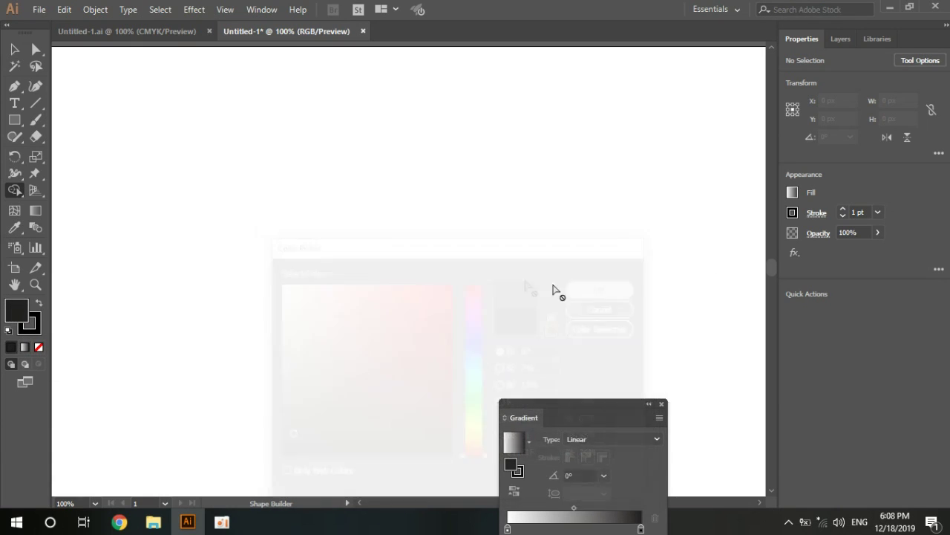
pyautogui.click(662, 403)
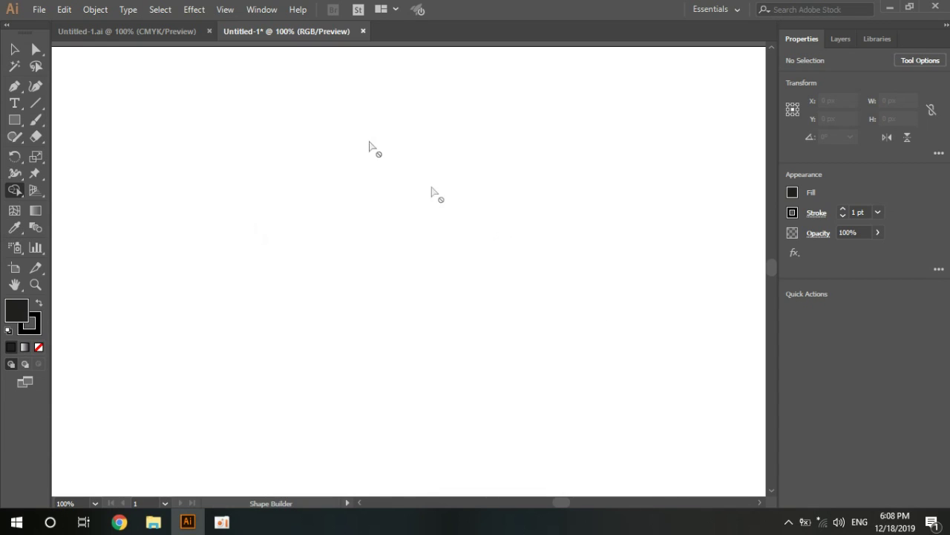
pyautogui.click(363, 31)
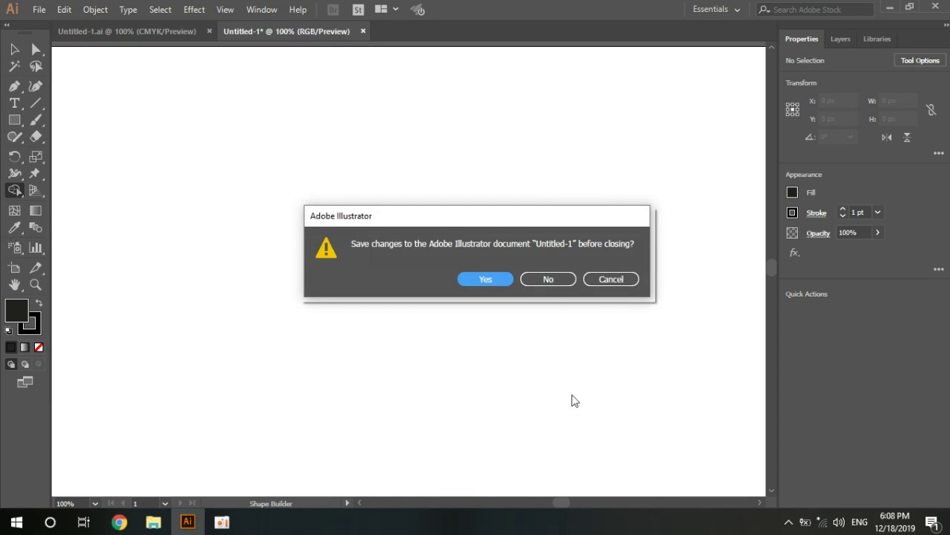
# - Discard Untitled-1 without saving and create a new 1324 × 730 px document, Untitled-2
pyautogui.click(550, 280)
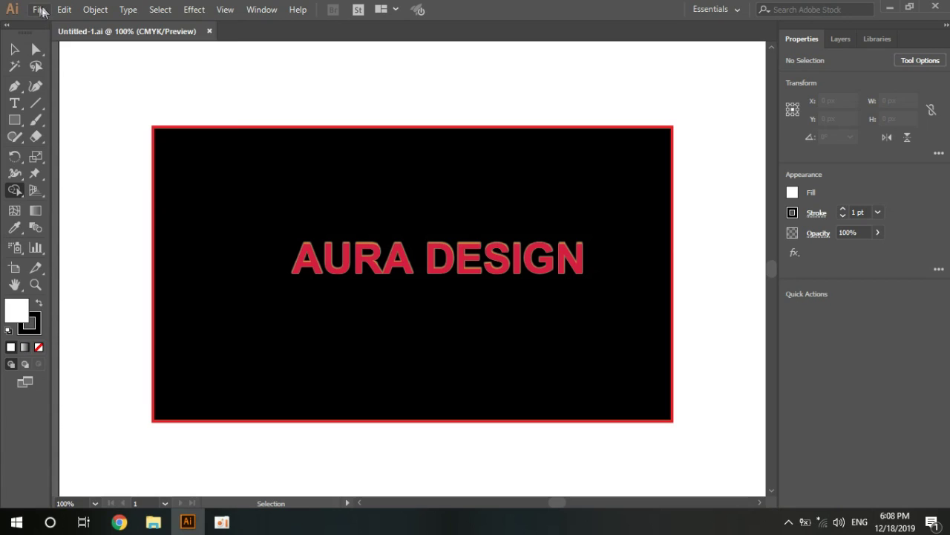
pyautogui.click(40, 11)
pyautogui.press('Escape')
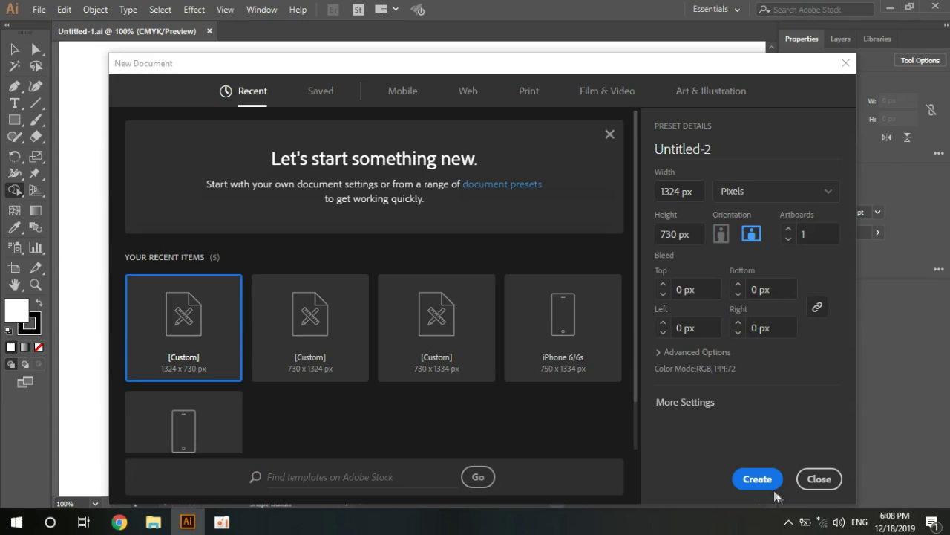
pyautogui.click(757, 479)
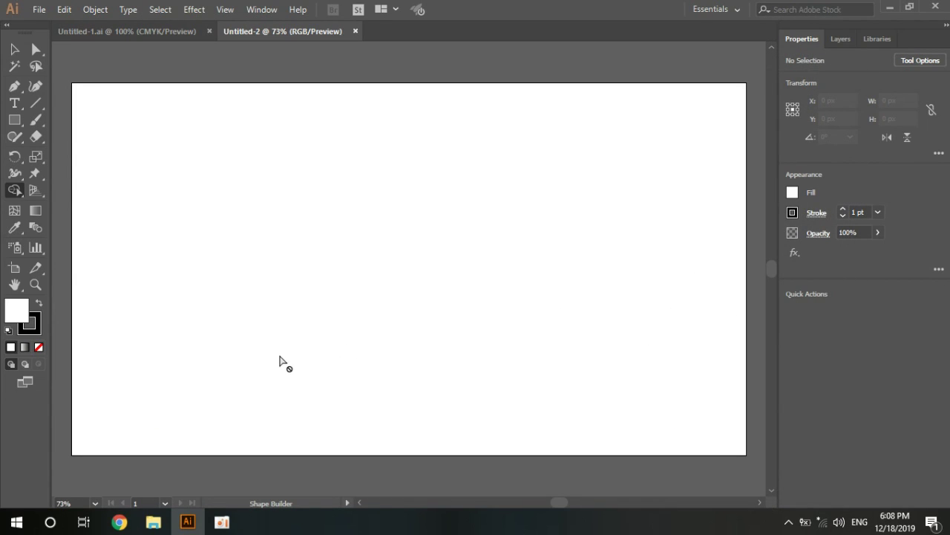
# - Make the fill a white-to-black gradient with its midpoint moved to 13%
pyautogui.click(26, 346)
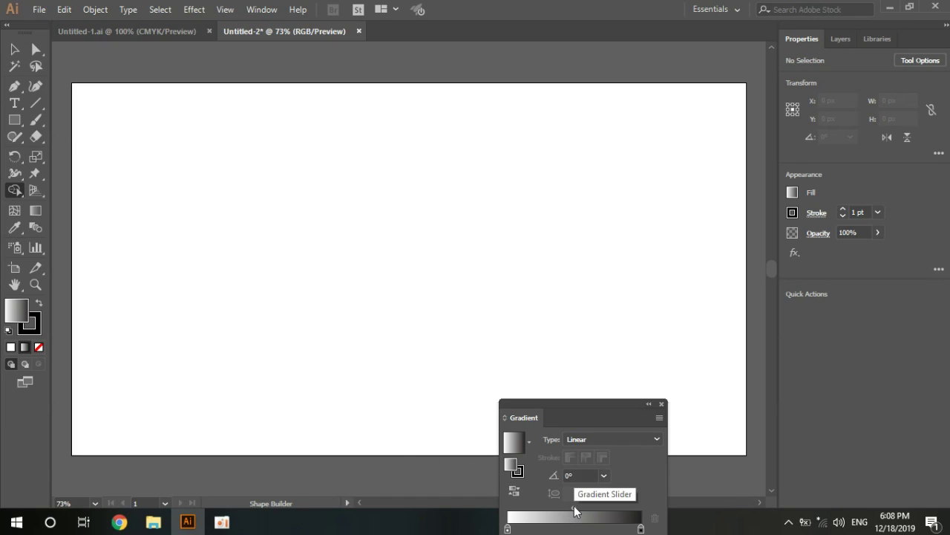
pyautogui.moveTo(575, 512)
pyautogui.mouseDown()
pyautogui.moveTo(607, 514)
pyautogui.moveTo(525, 509)
pyautogui.mouseUp()
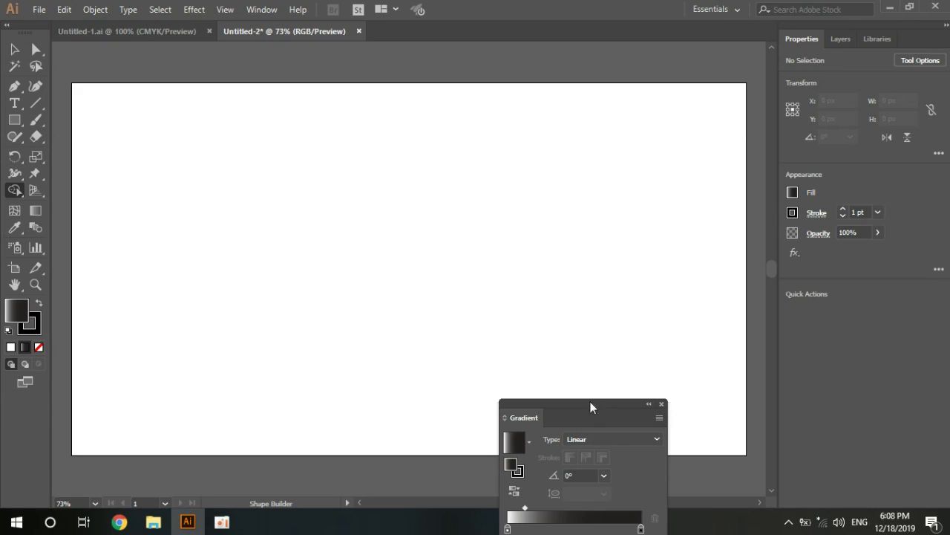
pyautogui.moveTo(589, 409); pyautogui.dragTo(580, 183)
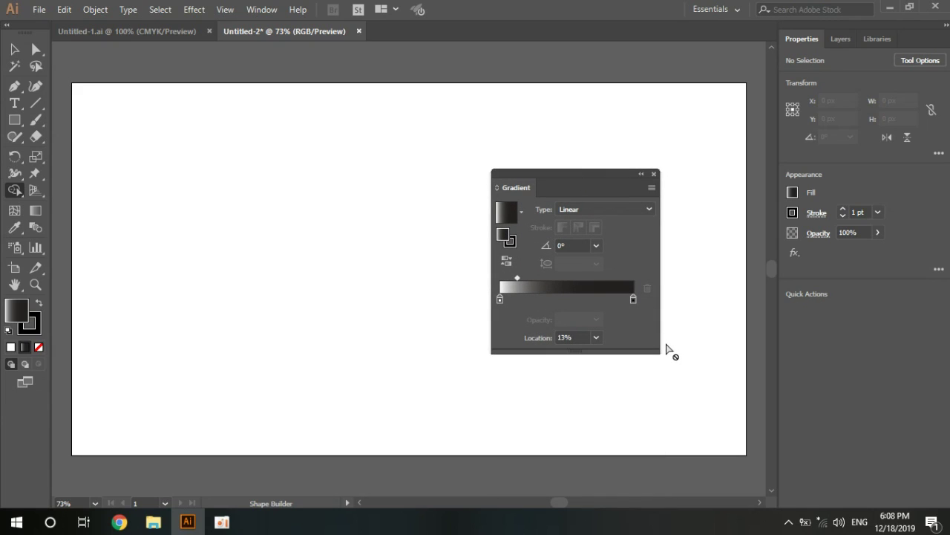
pyautogui.click(654, 174)
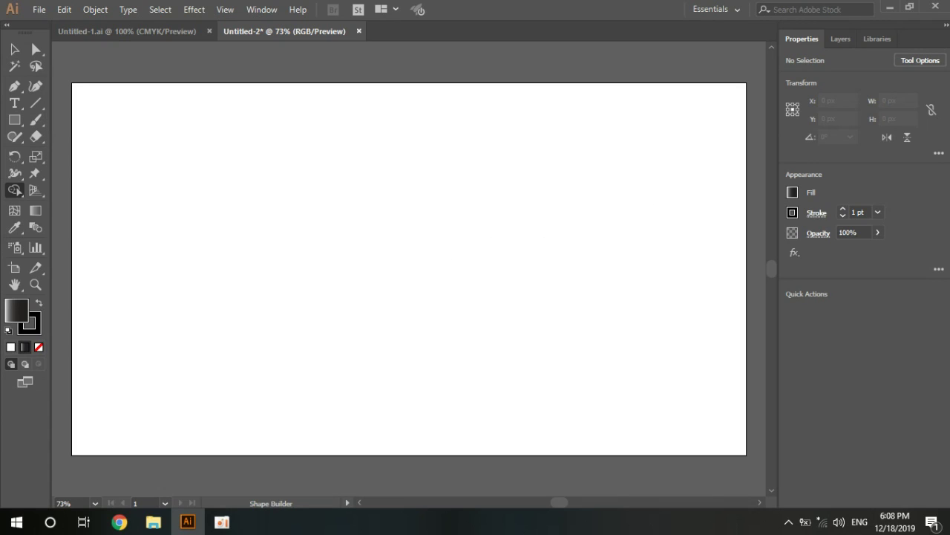
pyautogui.click(35, 212)
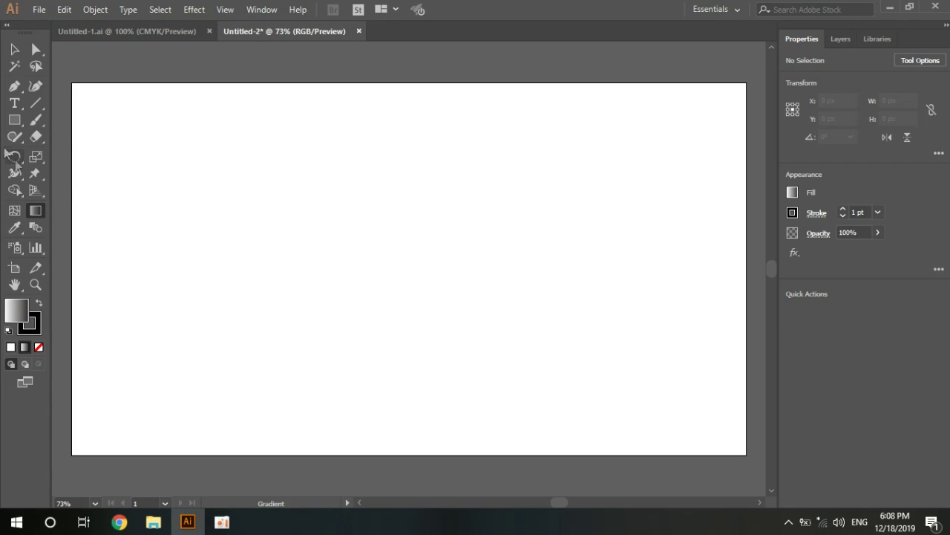
# - Draw a gradient-filled rectangle, then move and resize it to 1030 × 588 px
pyautogui.click(14, 120)
pyautogui.moveTo(200, 172)
pyautogui.mouseDown()
pyautogui.moveTo(252, 240)
pyautogui.moveTo(696, 441)
pyautogui.mouseUp()
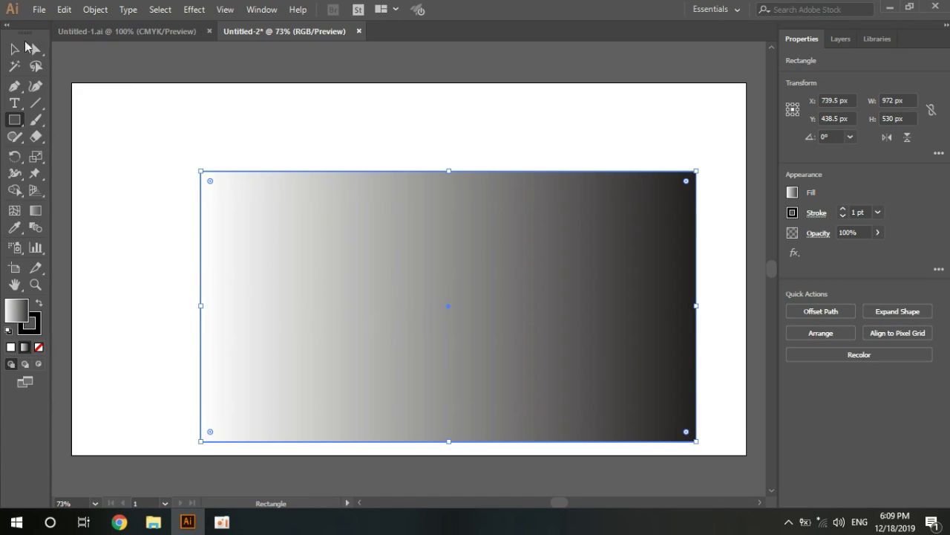
pyautogui.click(15, 49)
pyautogui.moveTo(576, 297)
pyautogui.mouseDown()
pyautogui.moveTo(511, 245)
pyautogui.moveTo(532, 253)
pyautogui.mouseUp()
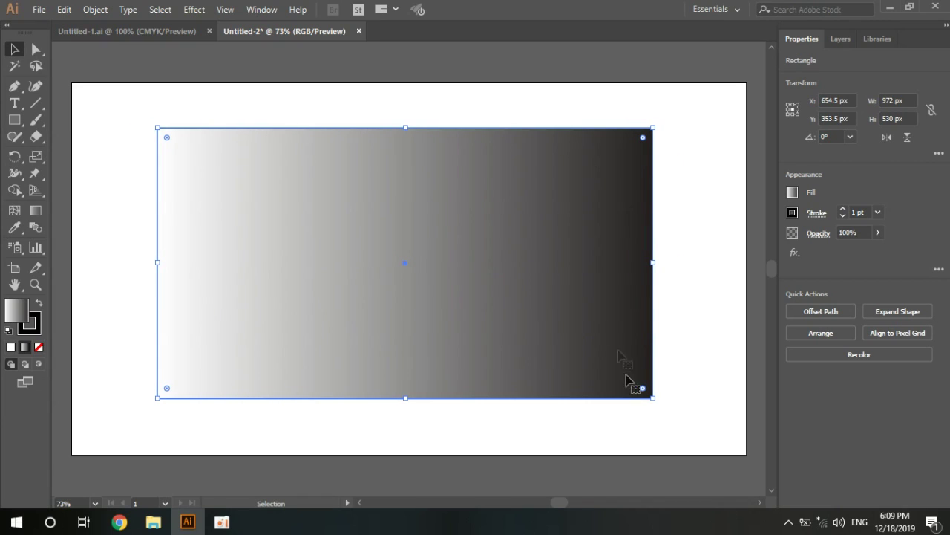
pyautogui.moveTo(653, 398); pyautogui.dragTo(683, 428)
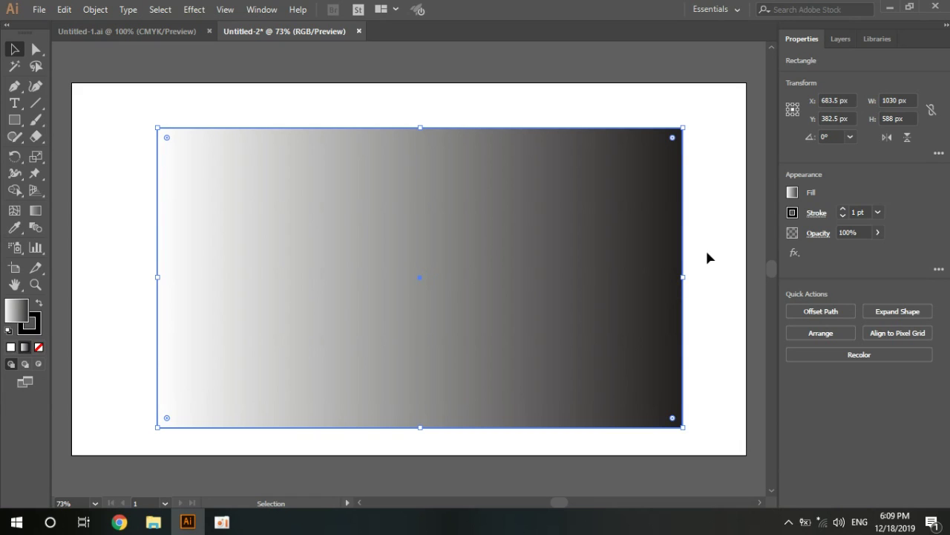
pyautogui.click(671, 116)
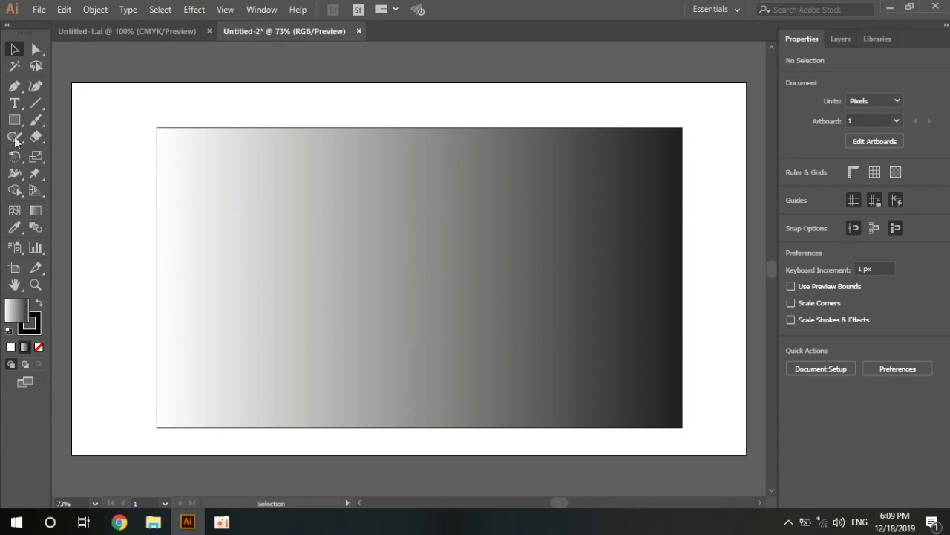
# - Place a text object on the rectangle and delete the Lorem ipsum placeholder
pyautogui.click(13, 104)
pyautogui.click(316, 297)
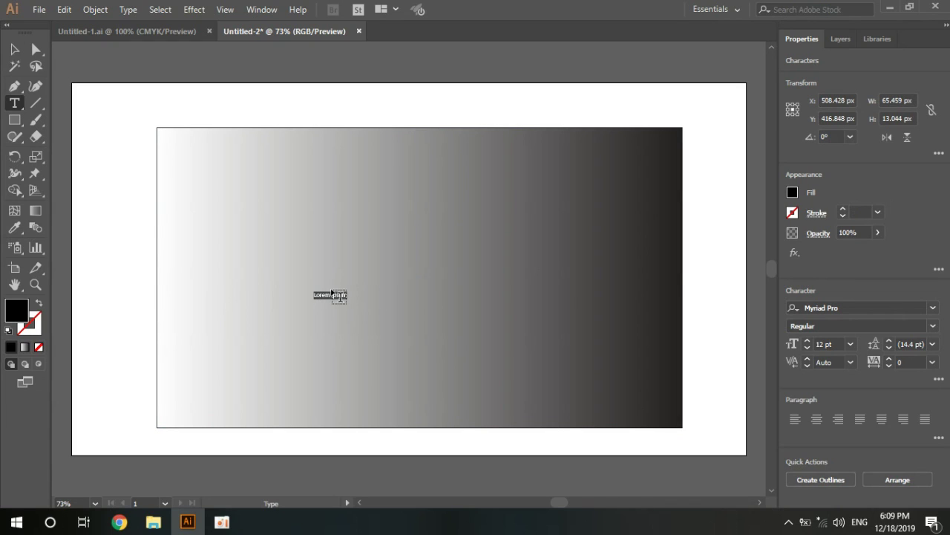
pyautogui.scroll(1, 332, 295)
pyautogui.scroll(3, 332, 295)
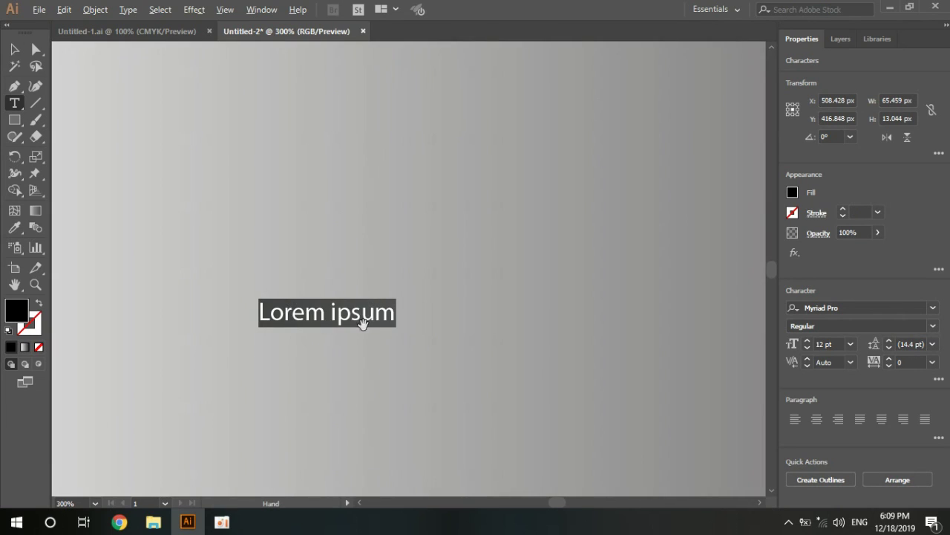
pyautogui.press('BackSpace')
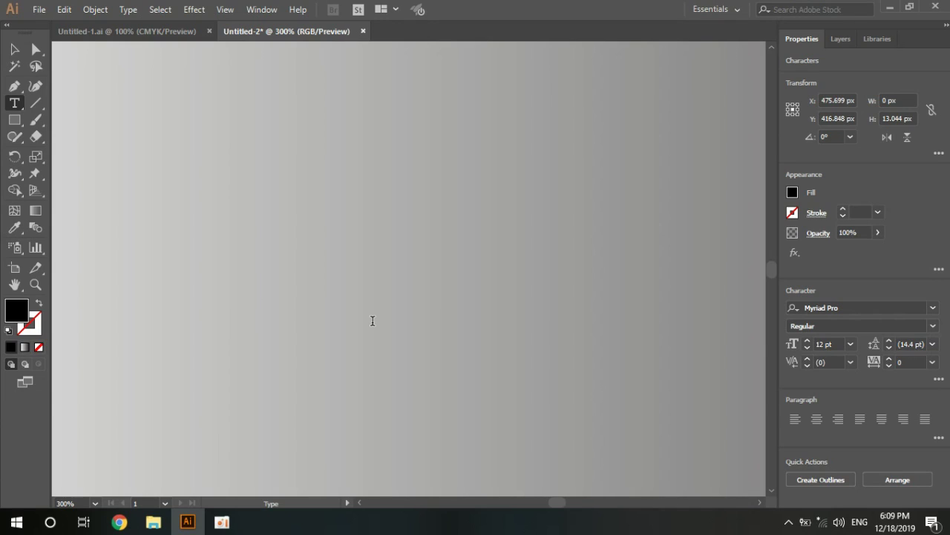
# - Type 'Khmer Angkor', correcting the typos along the way
pyautogui.write('K')
pyautogui.write('hm')
pyautogui.press('BackSpace')
pyautogui.press('BackSpace')
pyautogui.press('BackSpace')
pyautogui.write('KH')
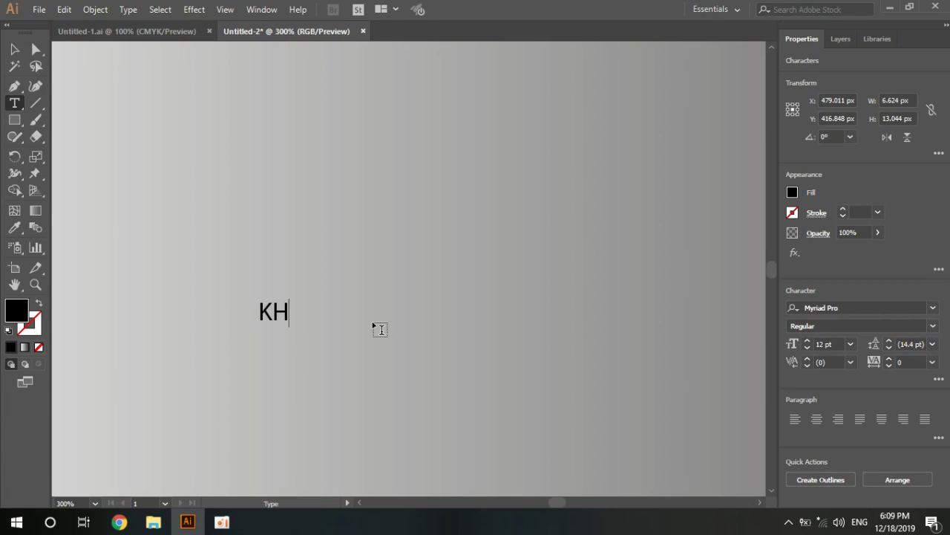
pyautogui.write('mer')
pyautogui.press('BackSpace')
pyautogui.press('BackSpace')
pyautogui.write('mer')
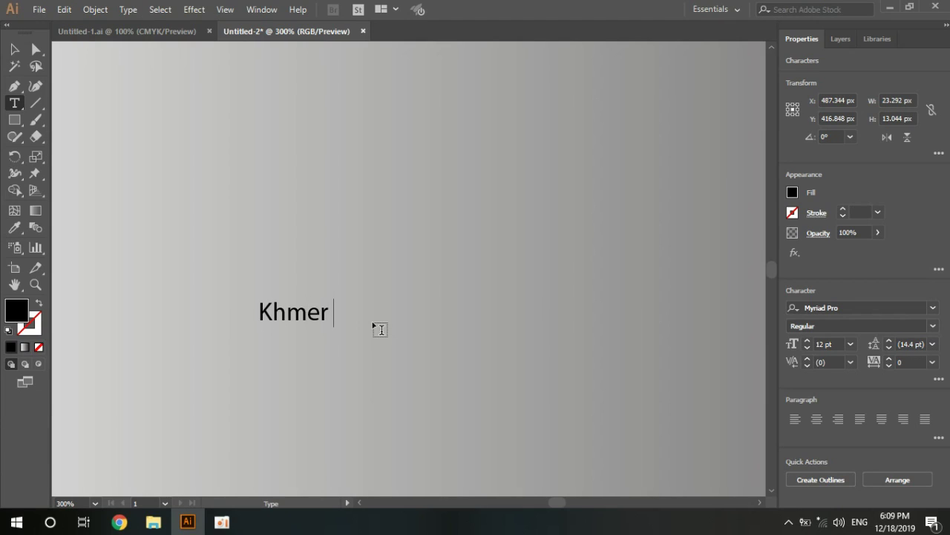
pyautogui.write(' A')
pyautogui.write('ngKor')
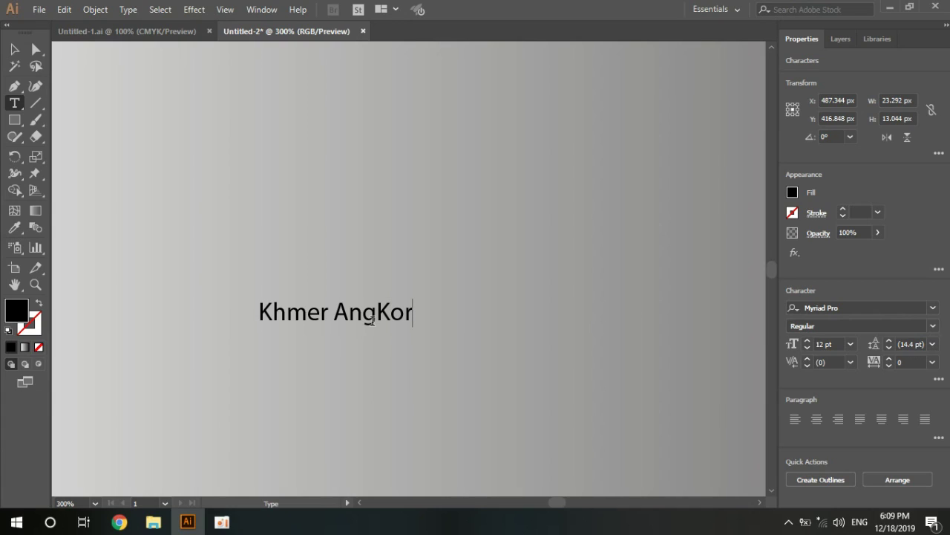
pyautogui.press('BackSpace')
pyautogui.press('BackSpace')
pyautogui.press('BackSpace')
pyautogui.press('BackSpace')
pyautogui.press('BackSpace')
pyautogui.press('BackSpace')
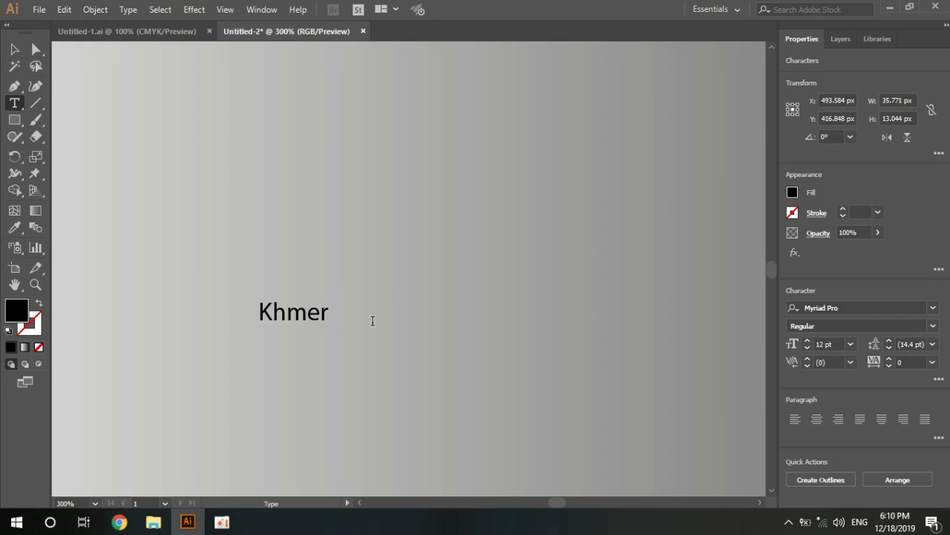
pyautogui.write(' A')
pyautogui.write('ngkor')
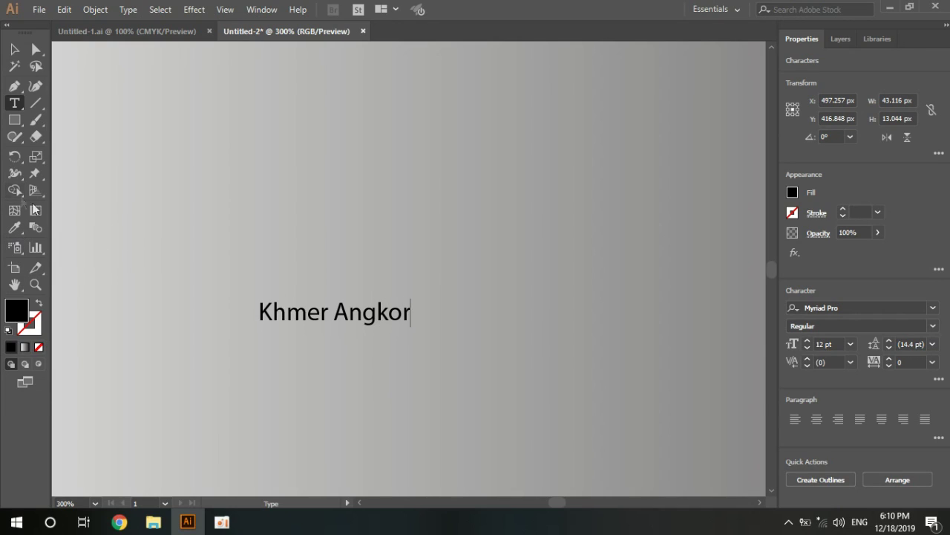
# - Scale the Khmer Angkor text up to about 32 pt and move it left on the rectangle
pyautogui.click(14, 49)
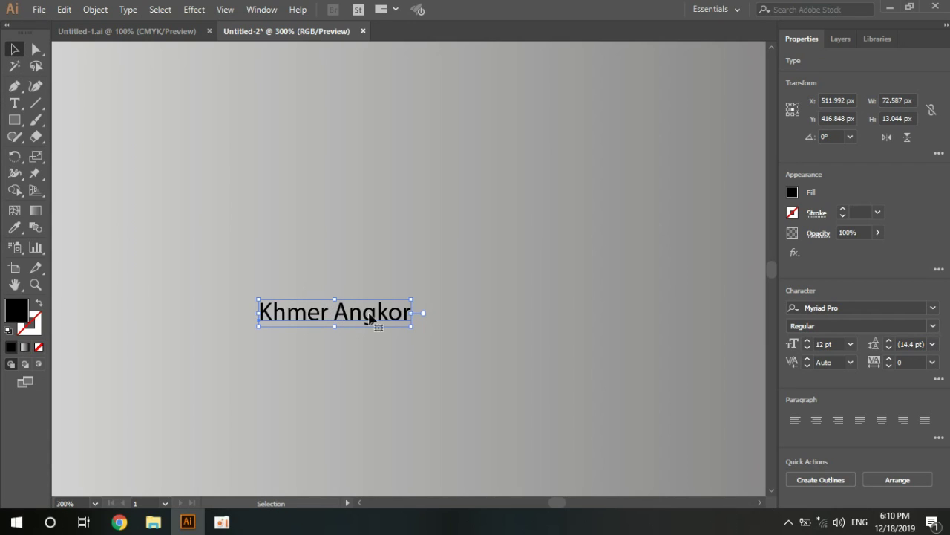
pyautogui.moveTo(372, 317); pyautogui.dragTo(392, 238)
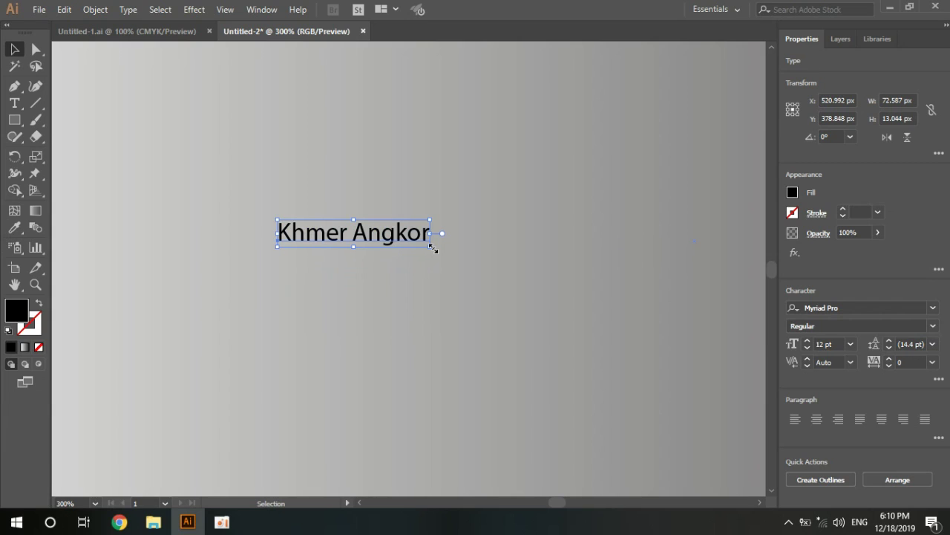
pyautogui.moveTo(432, 248); pyautogui.dragTo(637, 349)
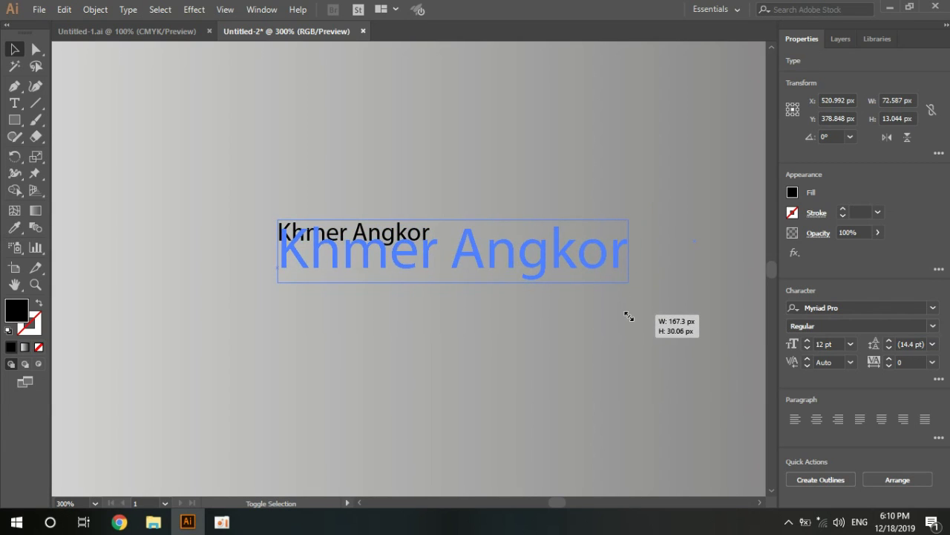
pyautogui.moveTo(640, 350)
pyautogui.mouseDown()
pyautogui.moveTo(603, 313)
pyautogui.moveTo(679, 352)
pyautogui.mouseUp()
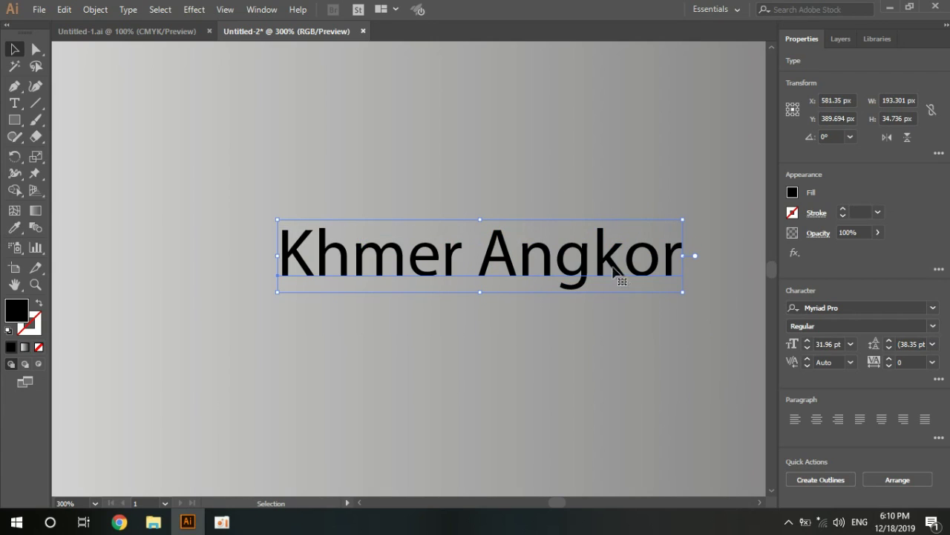
pyautogui.moveTo(609, 261); pyautogui.dragTo(526, 252)
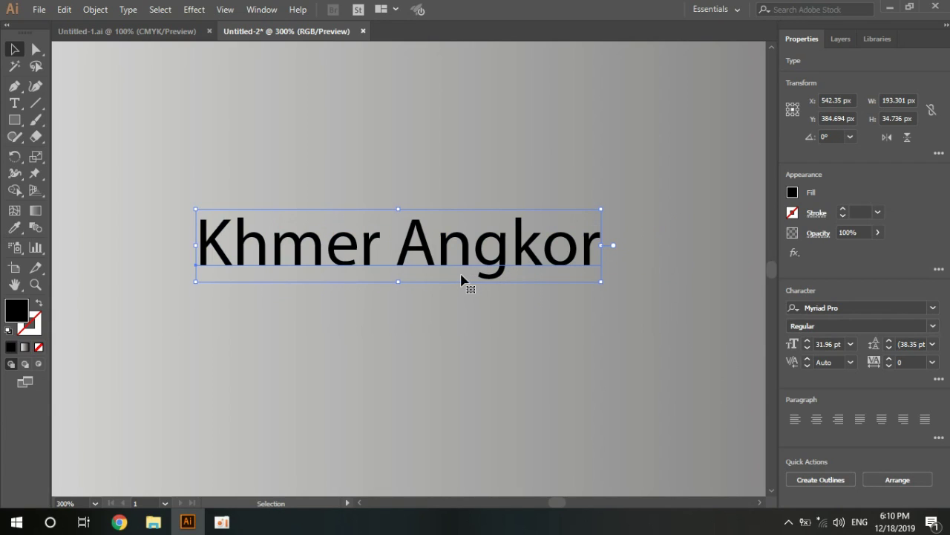
pyautogui.click(454, 352)
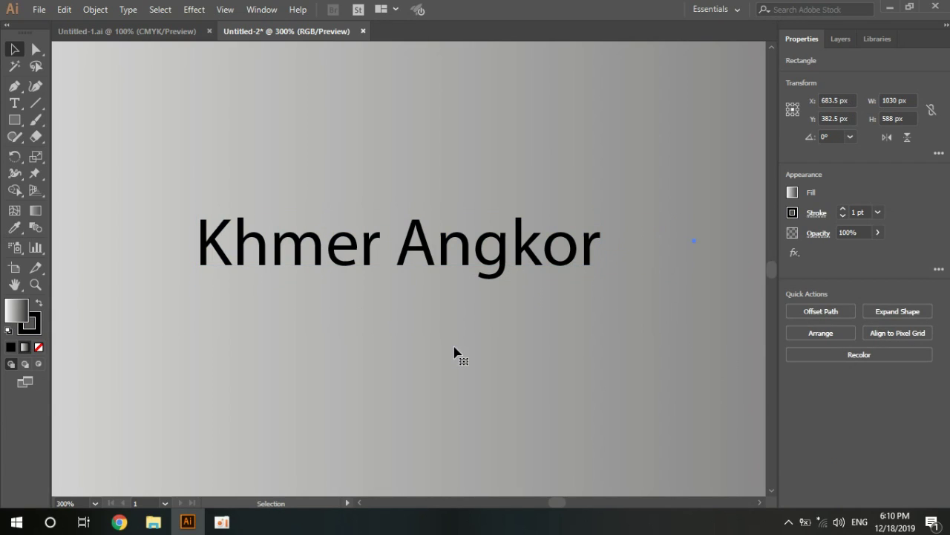
# - Fill the background rectangle with solid near-black 110E0E instead of the gradient
pyautogui.doubleClick(21, 311)
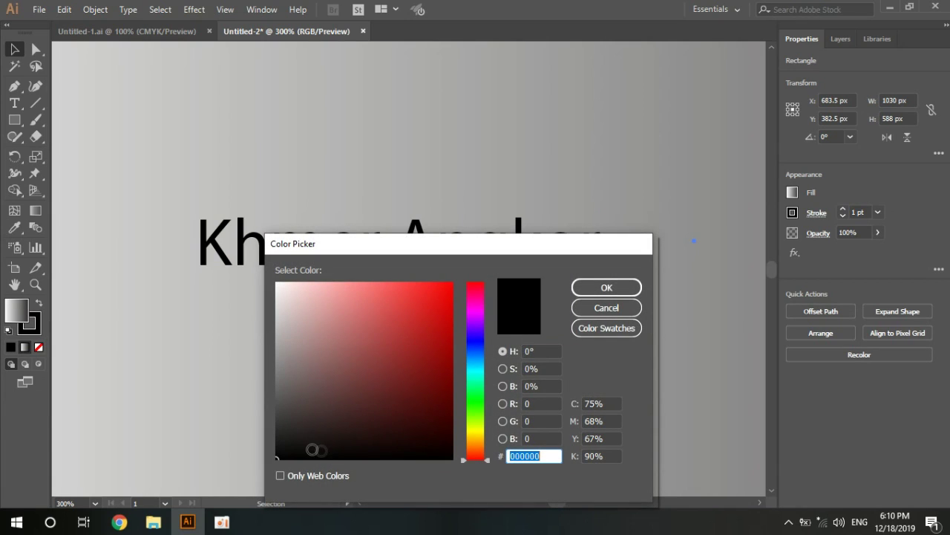
pyautogui.click(305, 448)
pyautogui.click(607, 287)
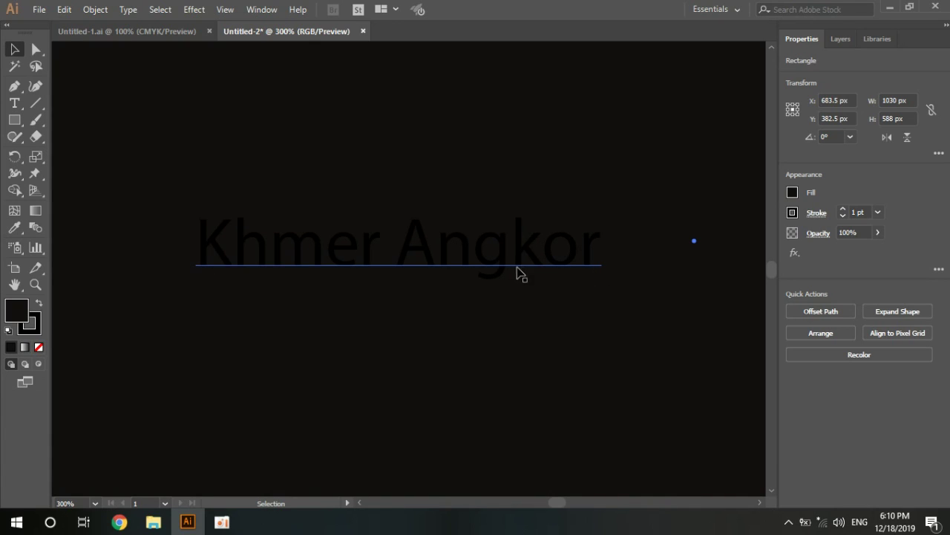
pyautogui.click(14, 104)
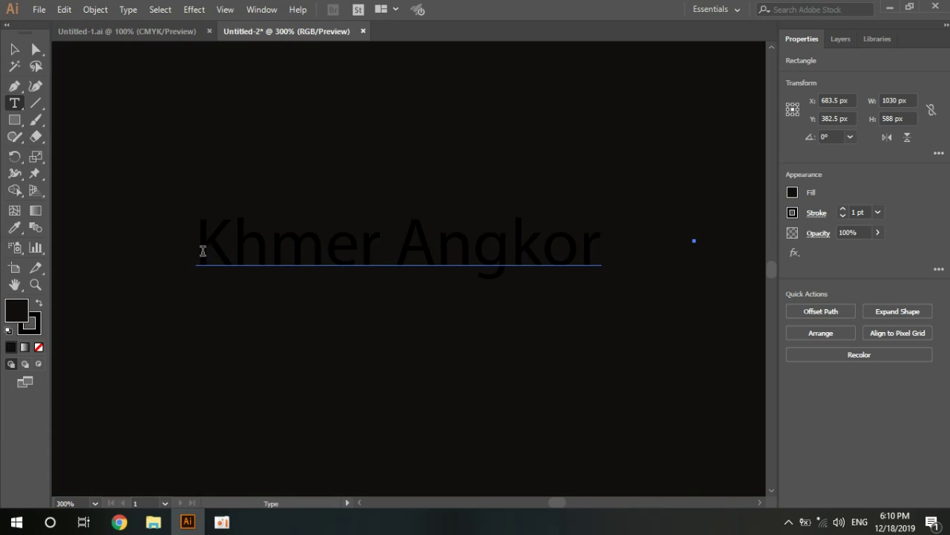
# - Select the Khmer Angkor text and try yellow, green, blue and cyan swatch fills
pyautogui.moveTo(200, 250); pyautogui.dragTo(645, 270)
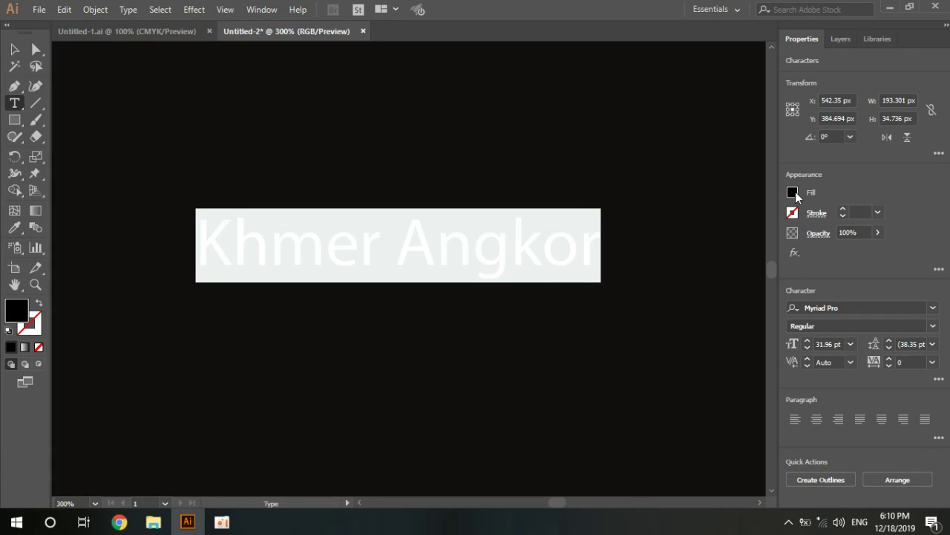
pyautogui.click(793, 192)
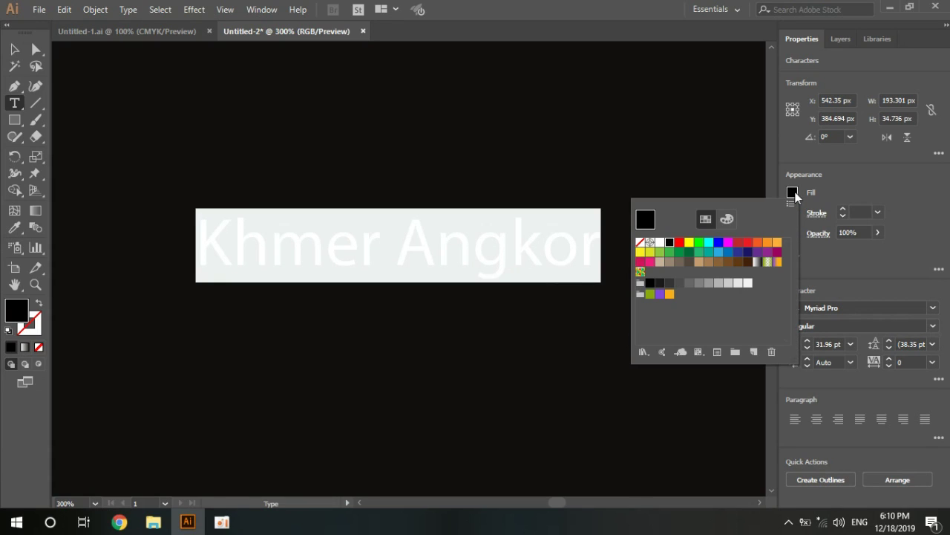
pyautogui.click(689, 243)
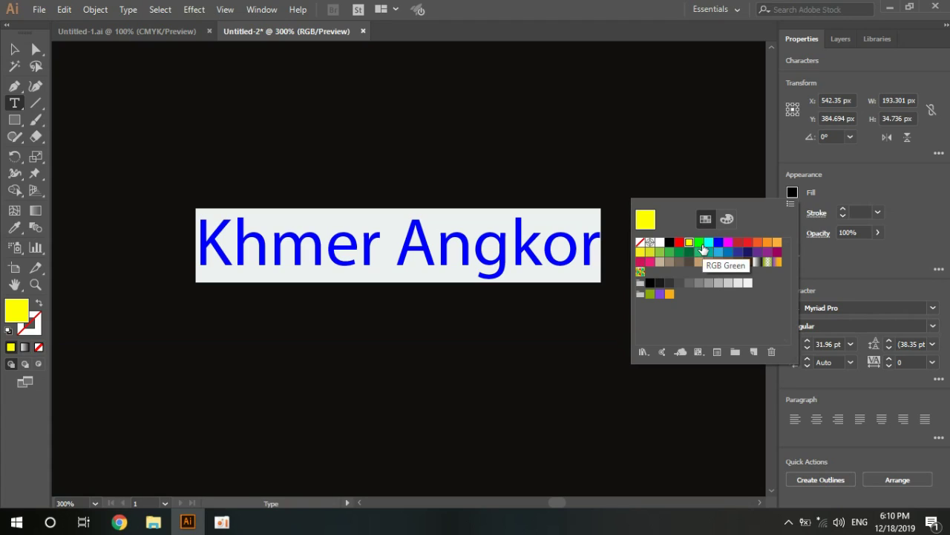
pyautogui.click(700, 244)
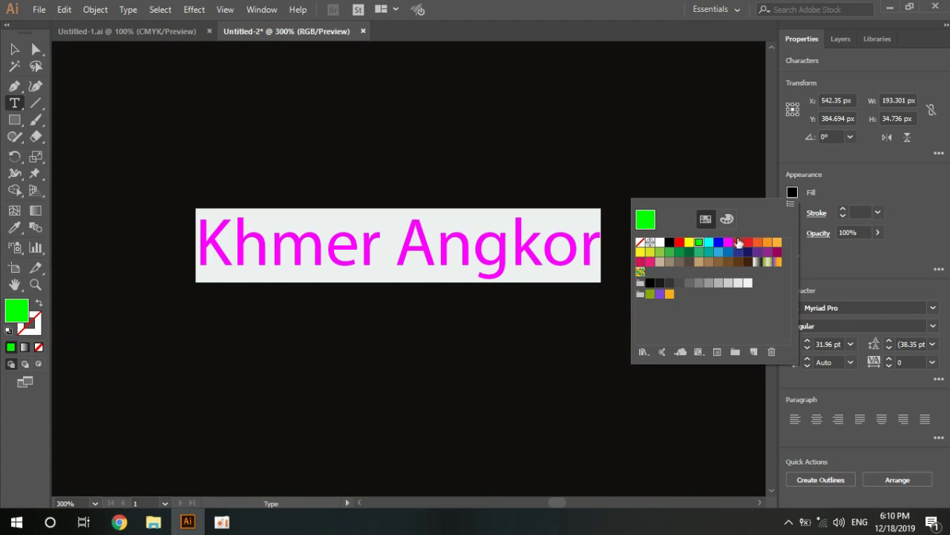
pyautogui.click(718, 242)
pyautogui.click(708, 245)
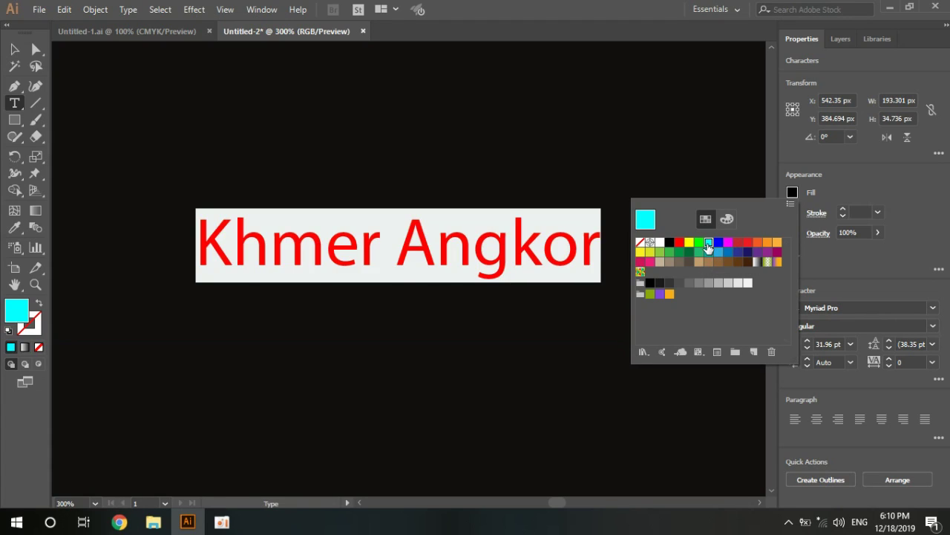
pyautogui.click(699, 245)
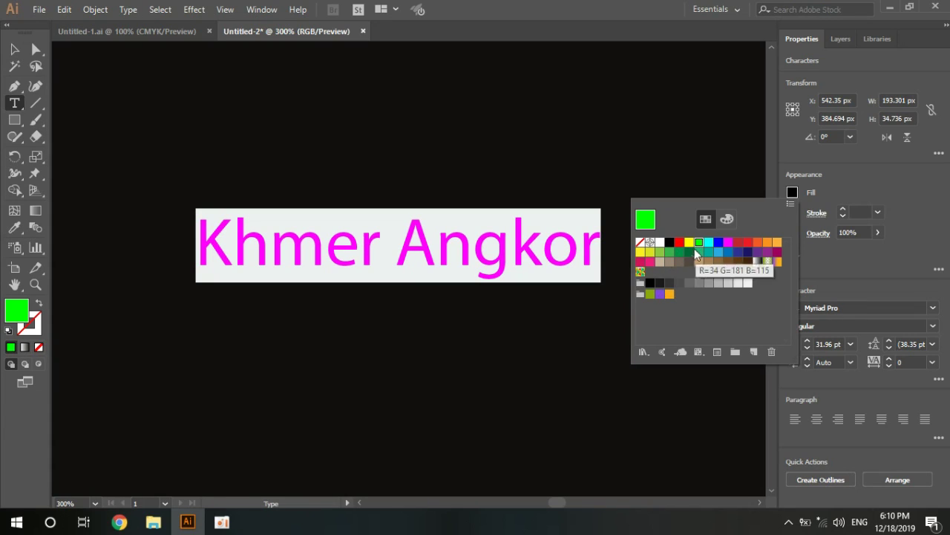
pyautogui.click(689, 245)
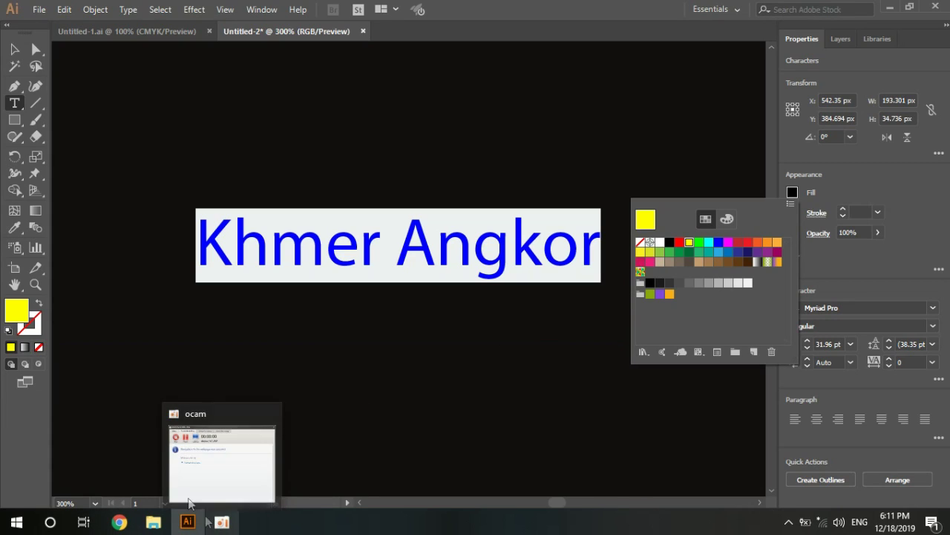
# - Switch to Untitled-1 and back, reselect the text, and try blue then red fills
pyautogui.click(158, 28)
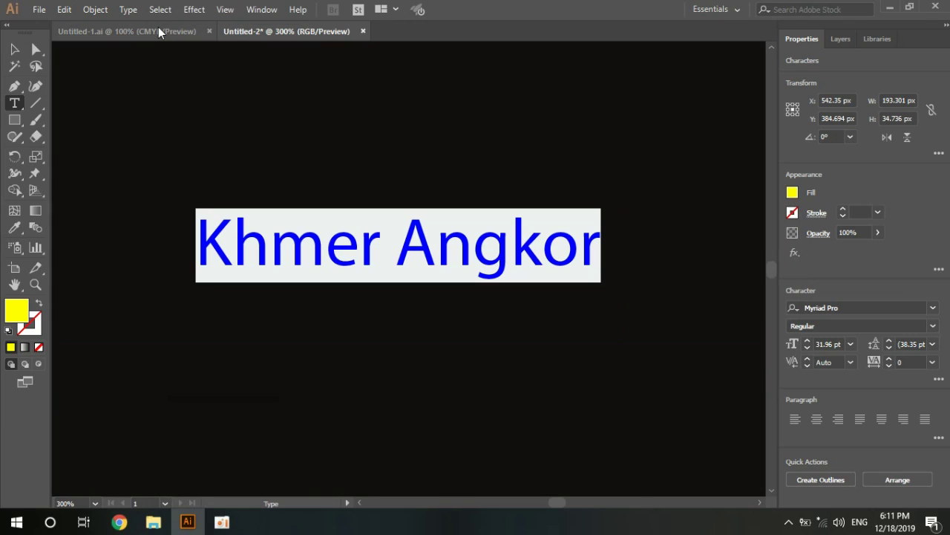
pyautogui.click(158, 30)
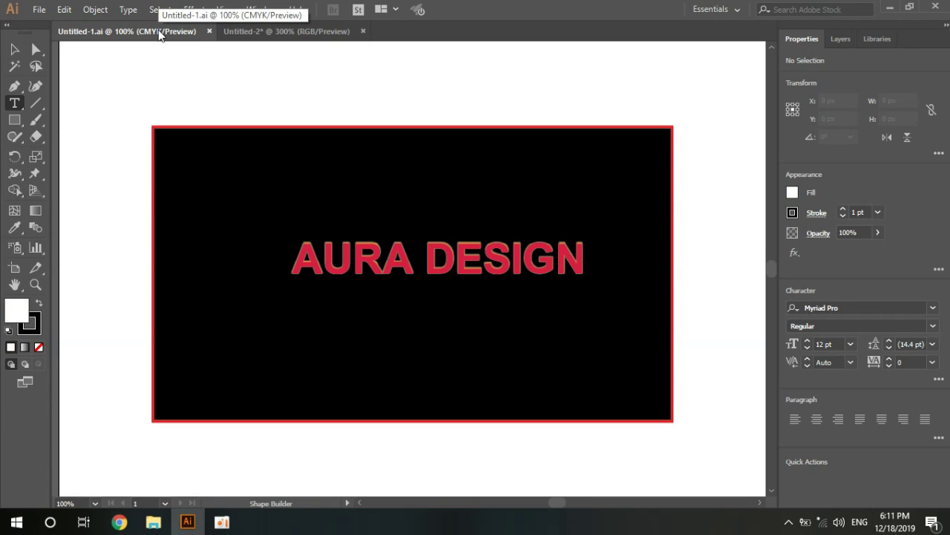
pyautogui.click(291, 32)
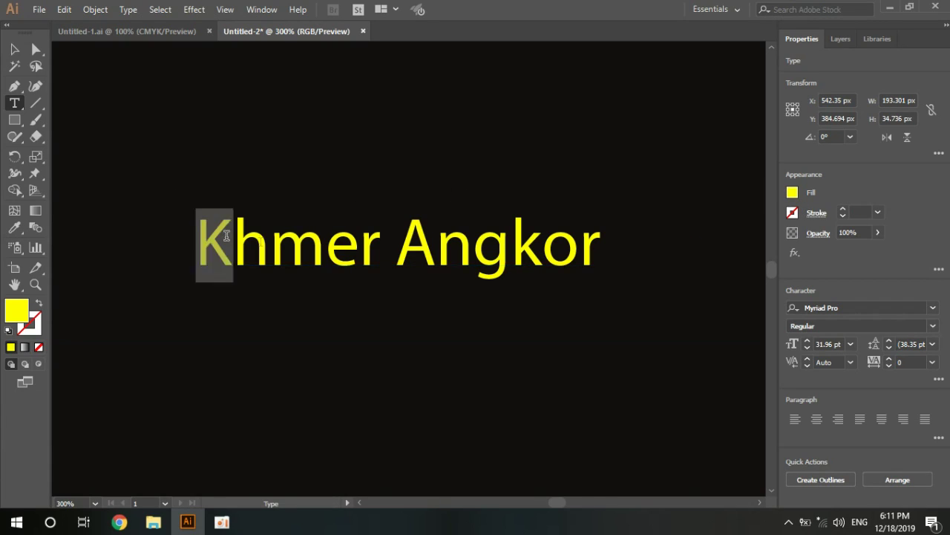
pyautogui.moveTo(199, 230); pyautogui.dragTo(609, 241)
pyautogui.click(793, 193)
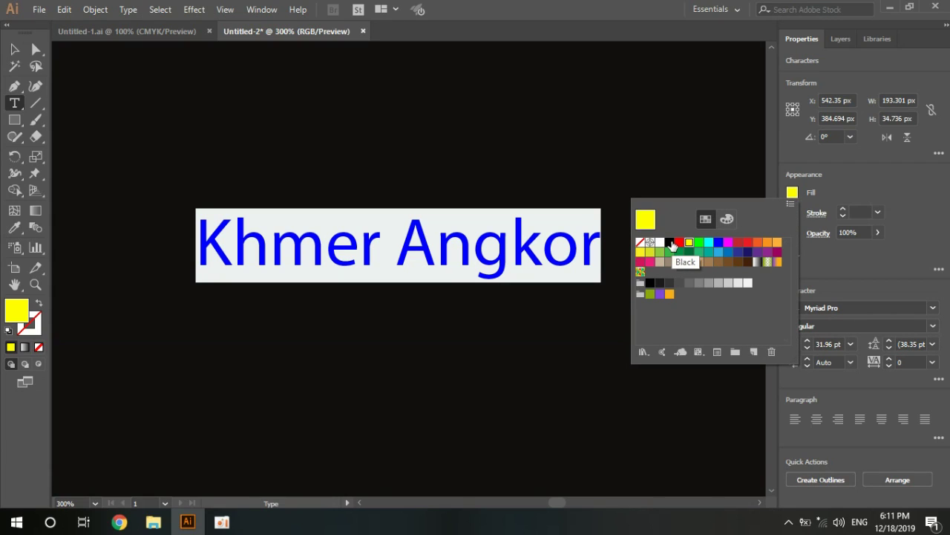
pyautogui.click(698, 243)
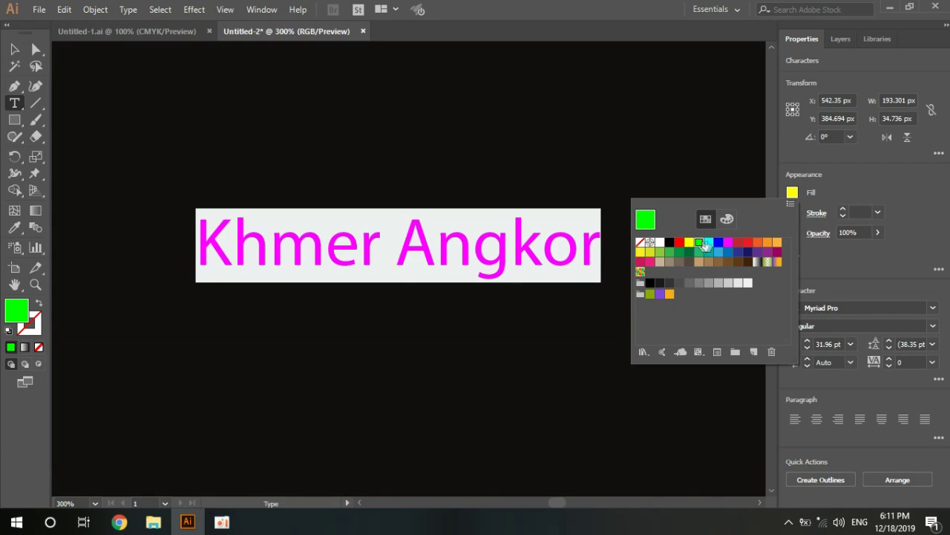
pyautogui.click(743, 244)
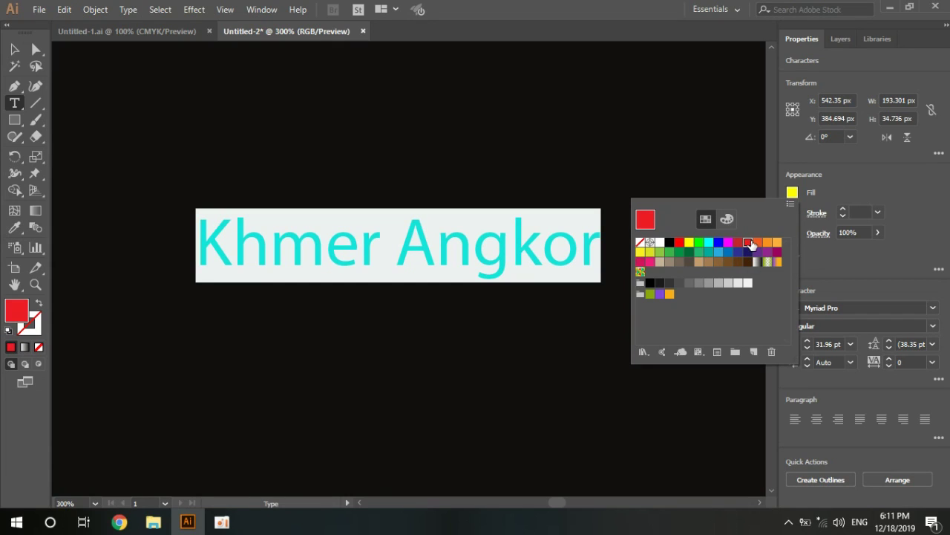
pyautogui.click(198, 224)
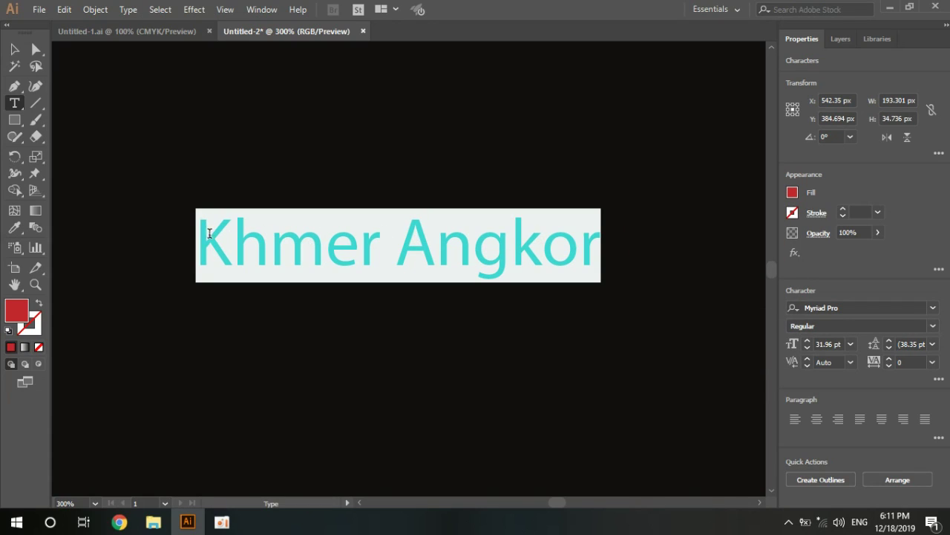
# - Reselect the text, try pink, and finish with an orange fill
pyautogui.moveTo(198, 227); pyautogui.dragTo(623, 244)
pyautogui.click(791, 193)
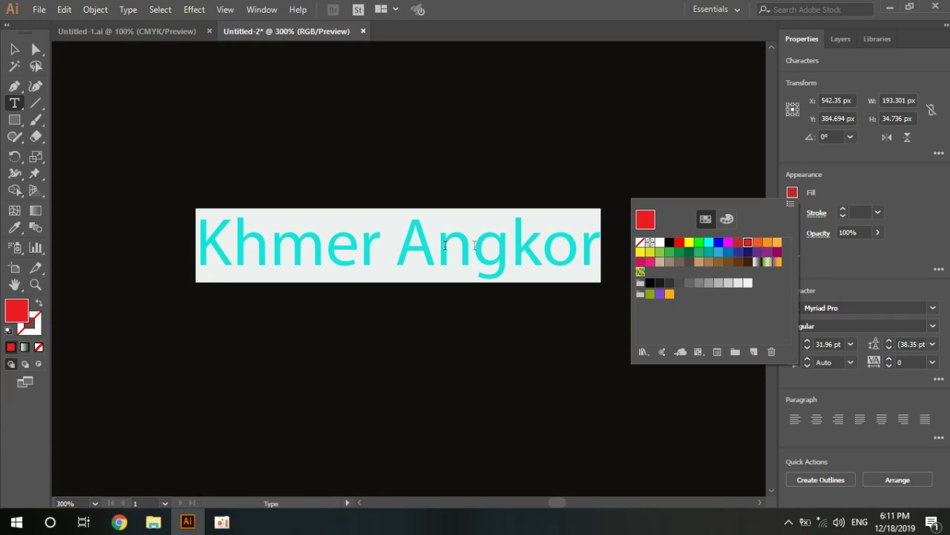
pyautogui.click(502, 177)
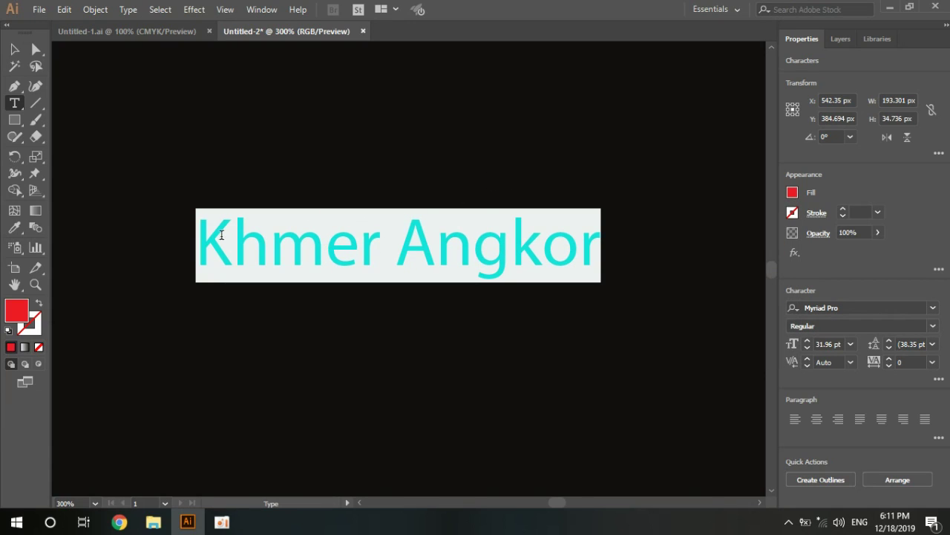
pyautogui.moveTo(201, 229)
pyautogui.mouseDown()
pyautogui.moveTo(148, 235)
pyautogui.moveTo(641, 235)
pyautogui.mouseUp()
pyautogui.click(793, 193)
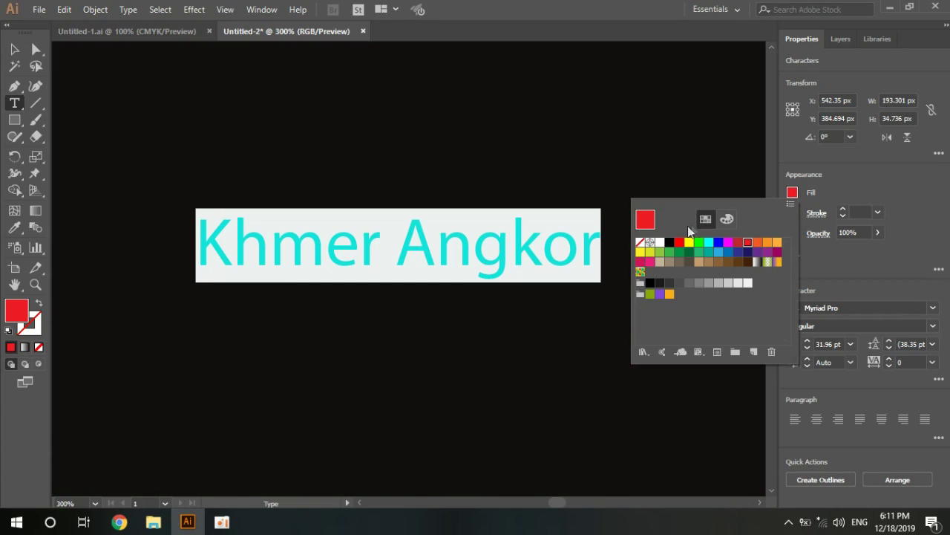
pyautogui.click(648, 264)
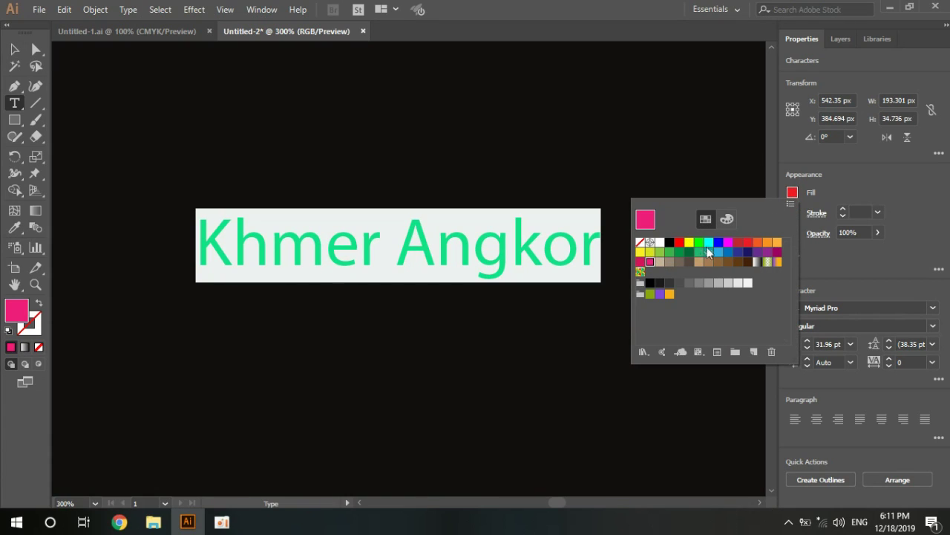
pyautogui.click(757, 242)
pyautogui.click(490, 99)
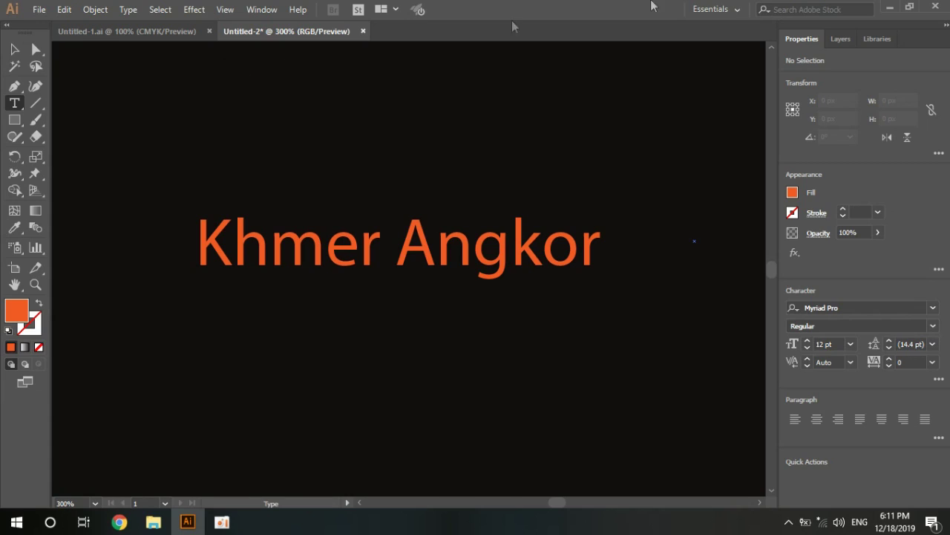
# - Browse the Effect, Object, Window and Edit menus without applying anything
pyautogui.click(14, 49)
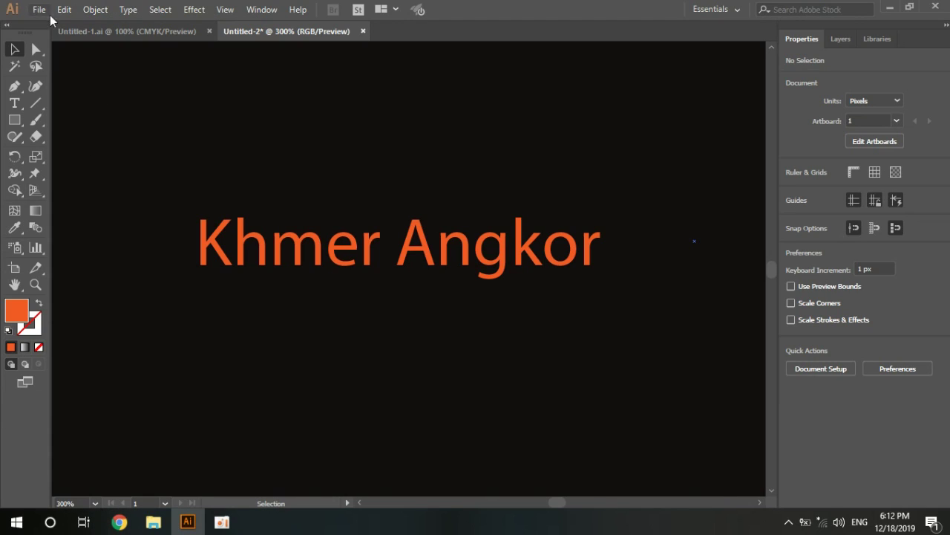
pyautogui.click(200, 13)
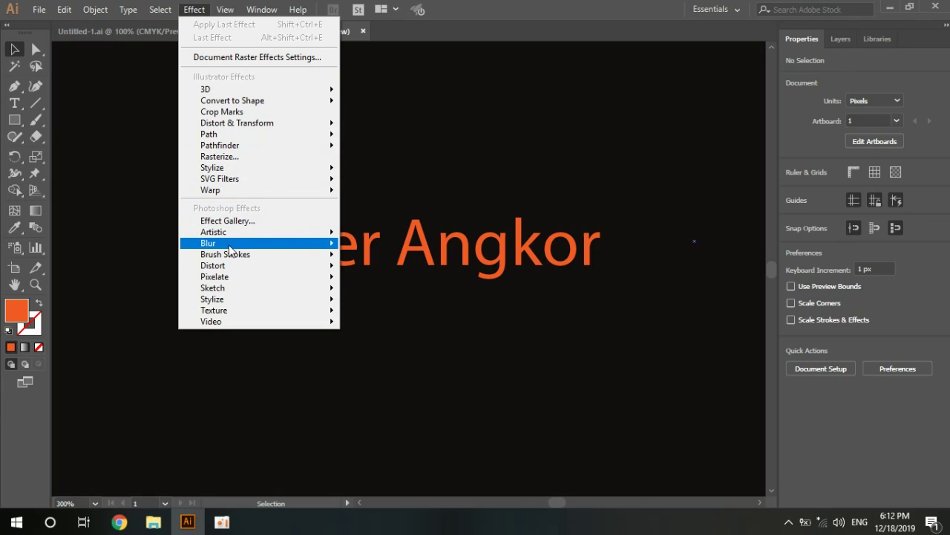
pyautogui.moveTo(222, 243)
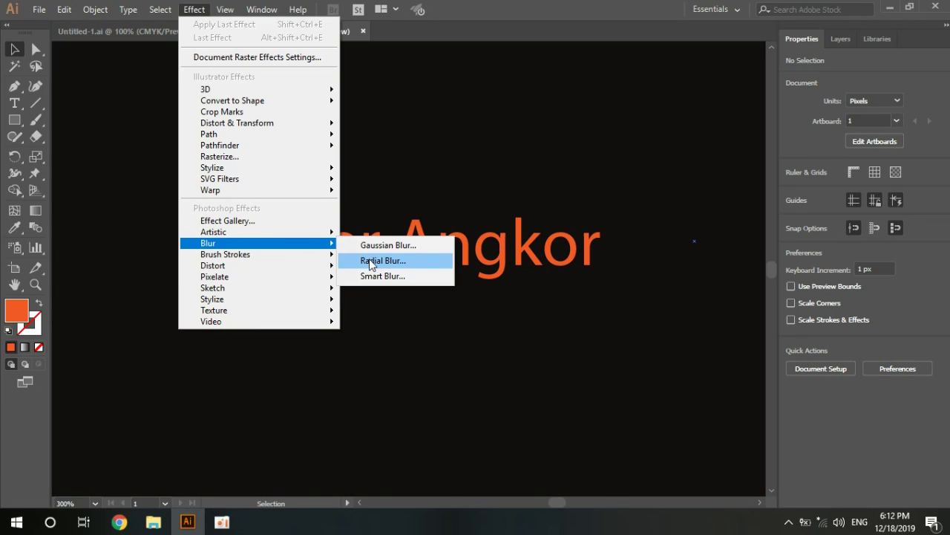
pyautogui.click(400, 111)
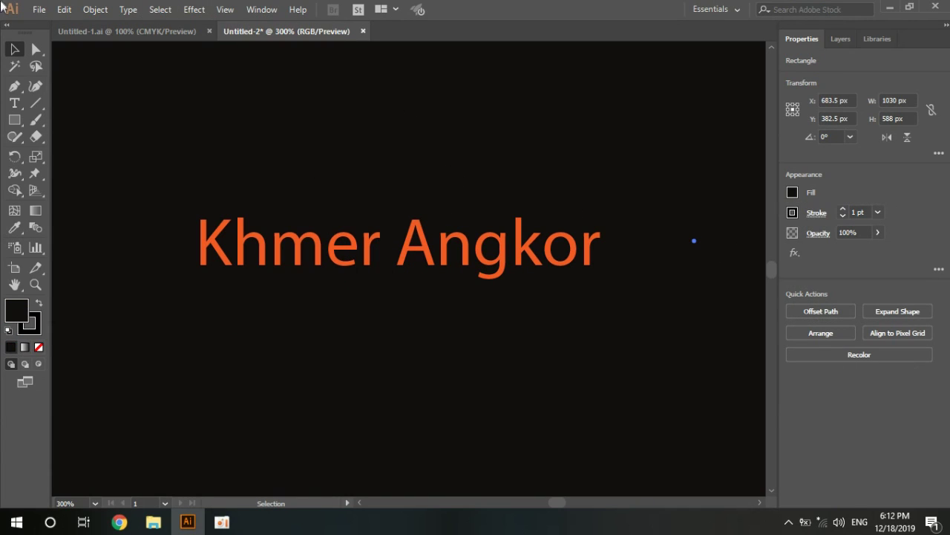
pyautogui.click(96, 9)
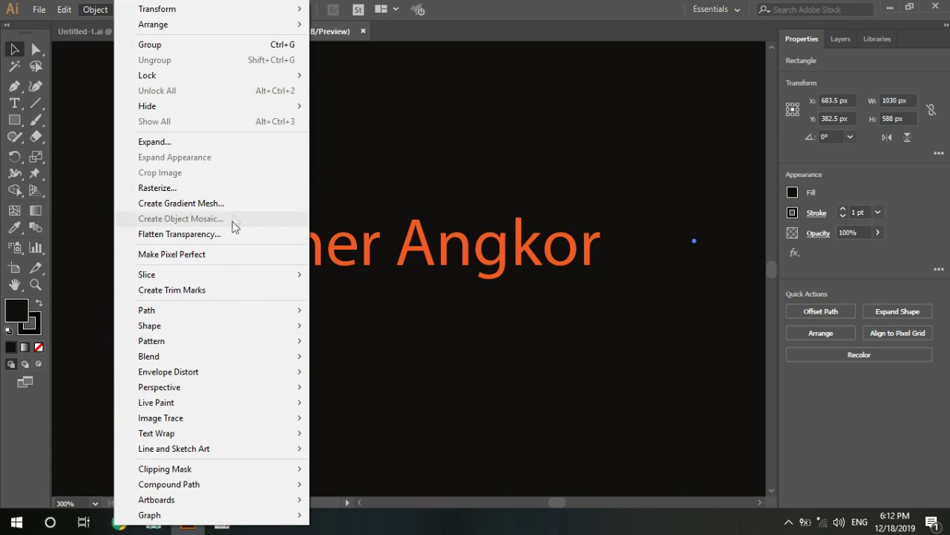
pyautogui.click(95, 12)
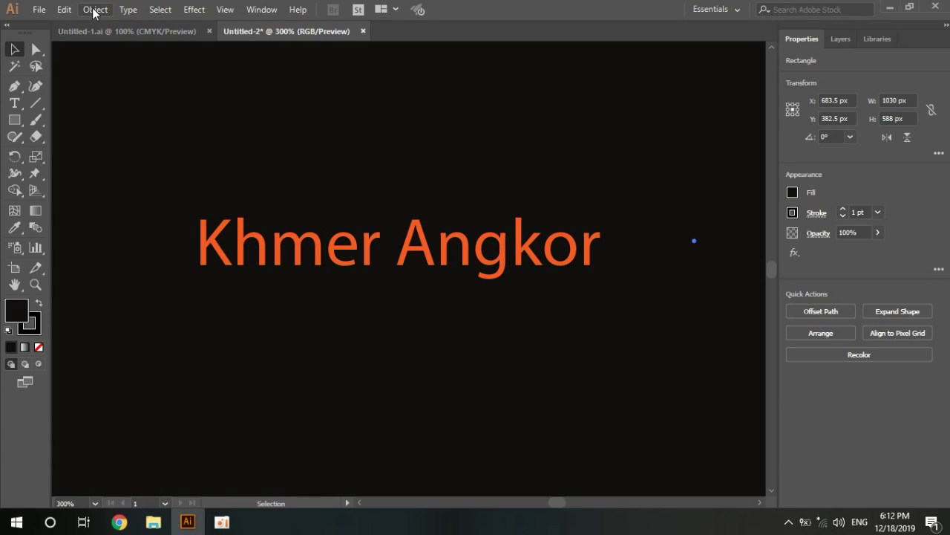
pyautogui.click(194, 10)
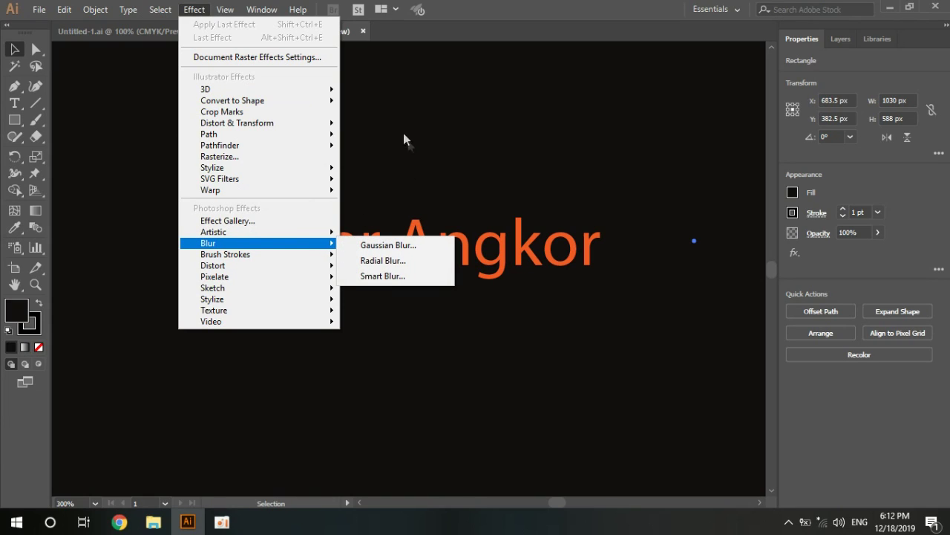
pyautogui.click(393, 111)
pyautogui.click(260, 9)
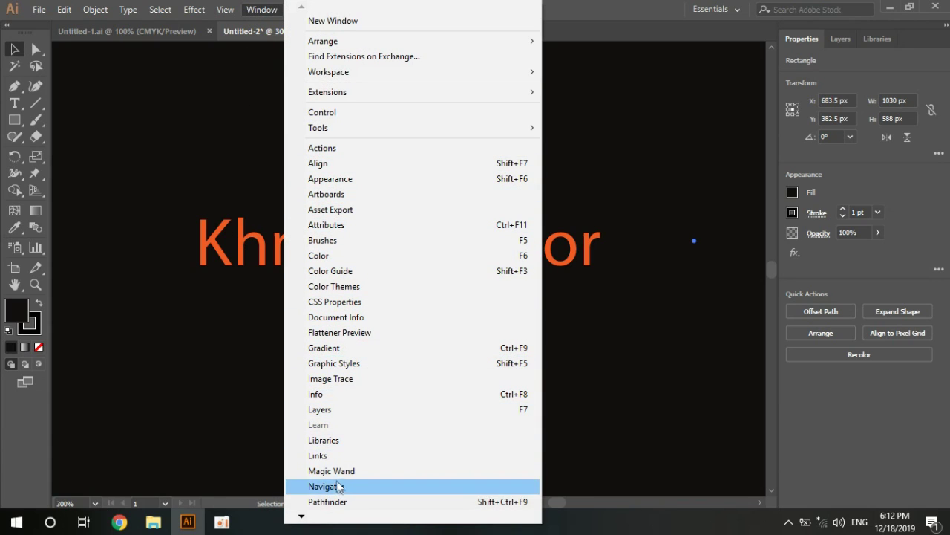
pyautogui.click(132, 121)
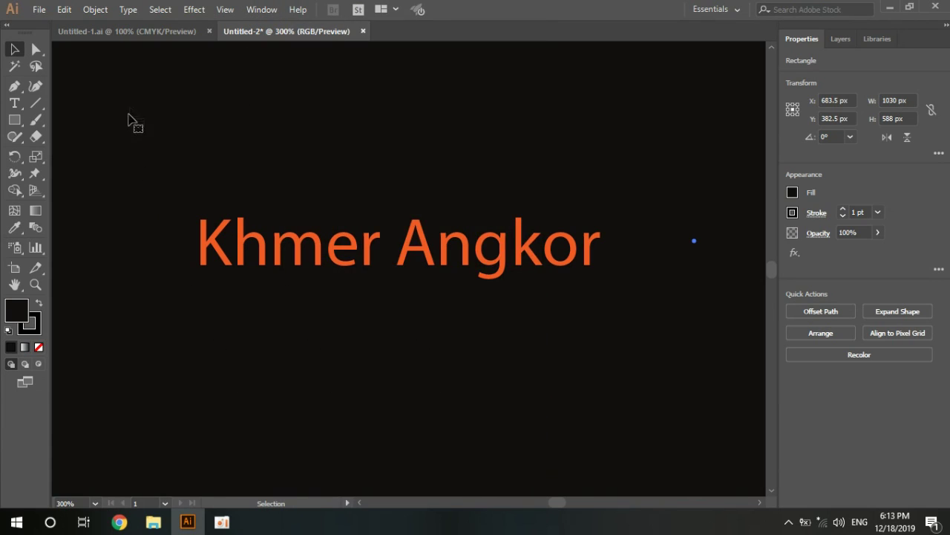
pyautogui.click(195, 10)
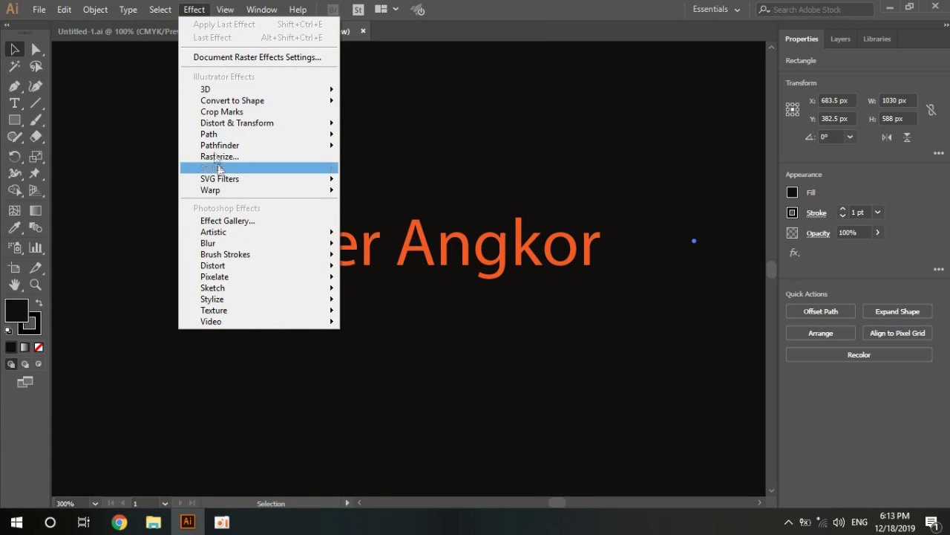
pyautogui.click(145, 241)
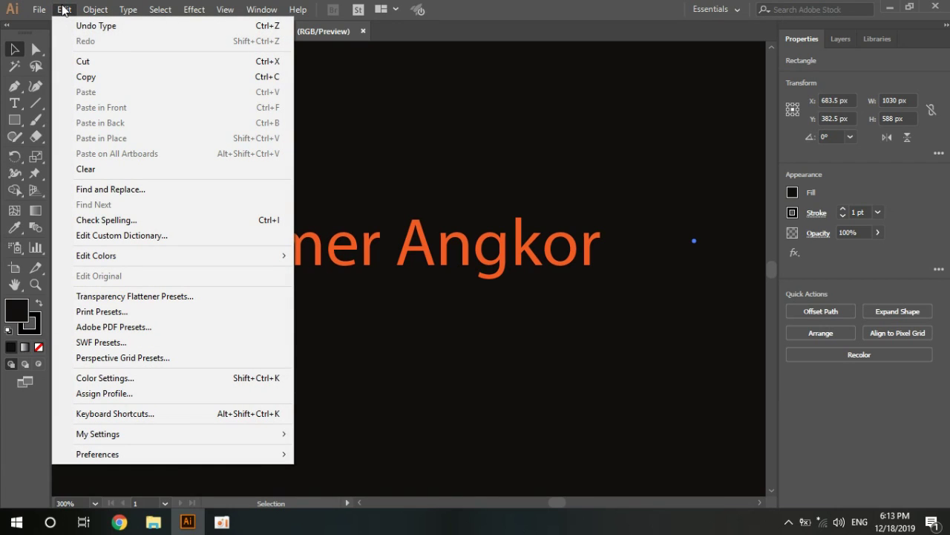
pyautogui.click(440, 336)
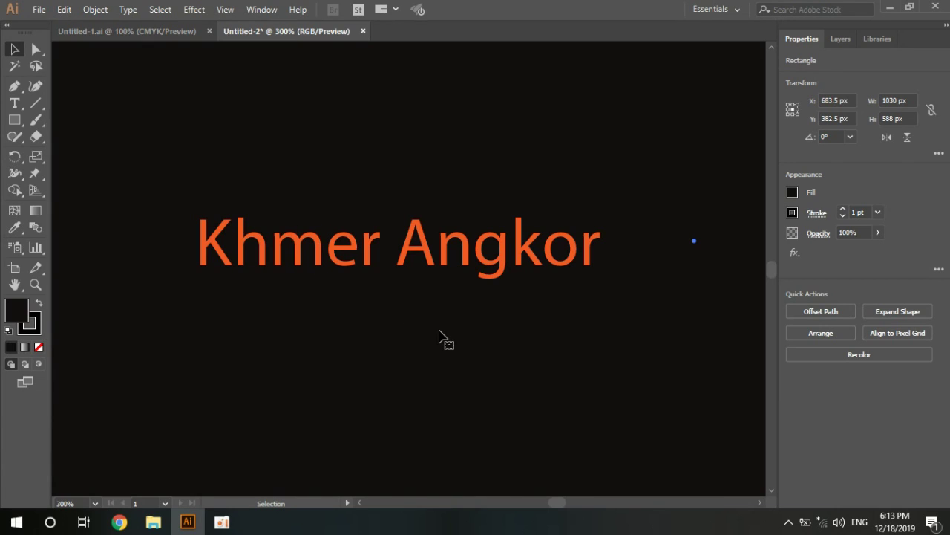
# - Play the oCam recording Record_2019_12_17_18_49_35_326 from Documents\oCam
pyautogui.click(153, 522)
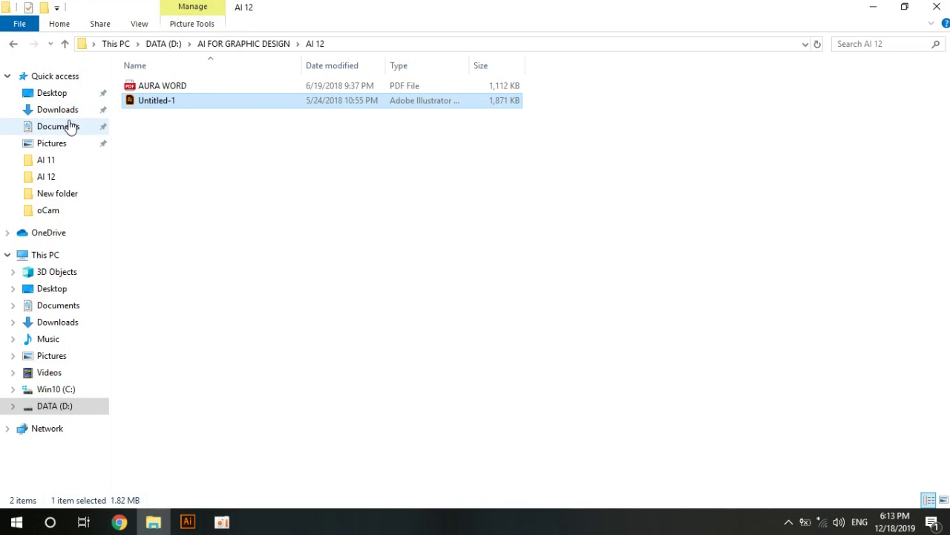
pyautogui.click(71, 126)
pyautogui.doubleClick(390, 108)
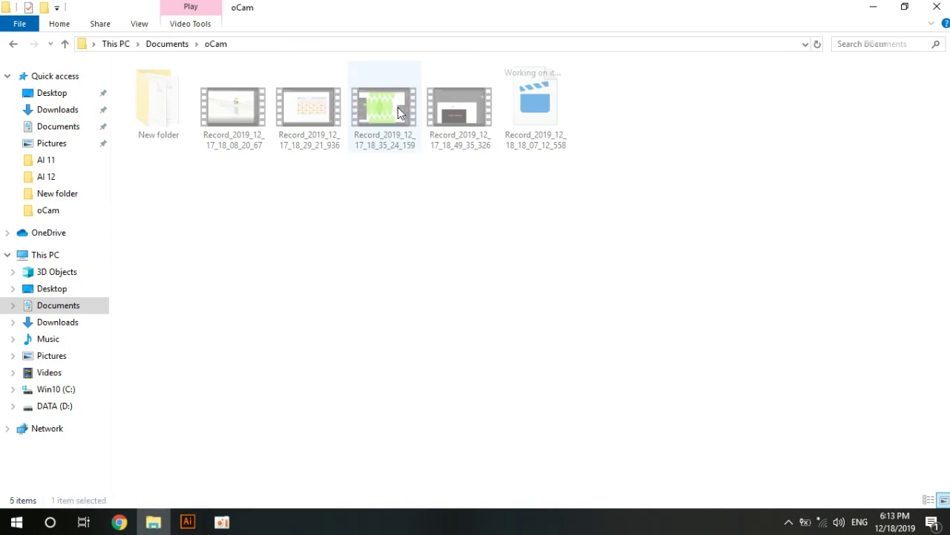
pyautogui.click(450, 121)
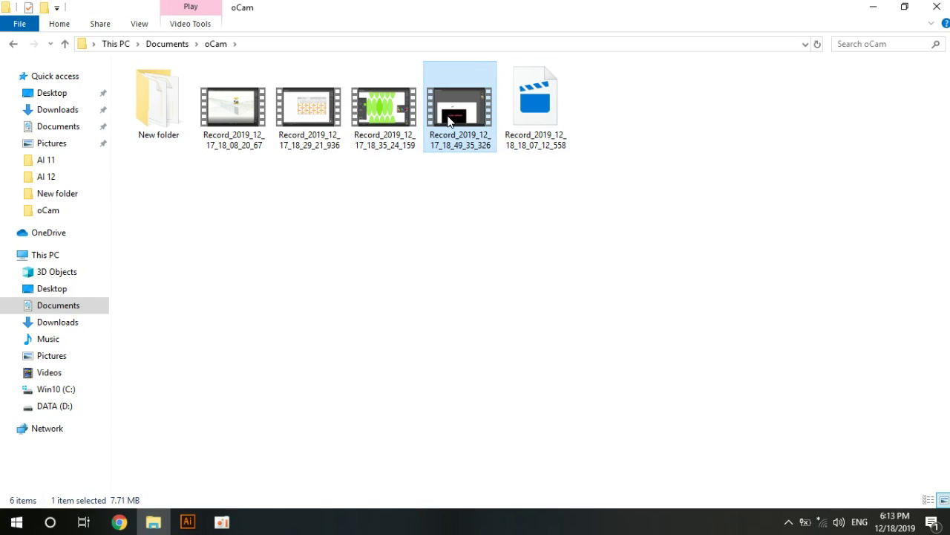
pyautogui.doubleClick(451, 121)
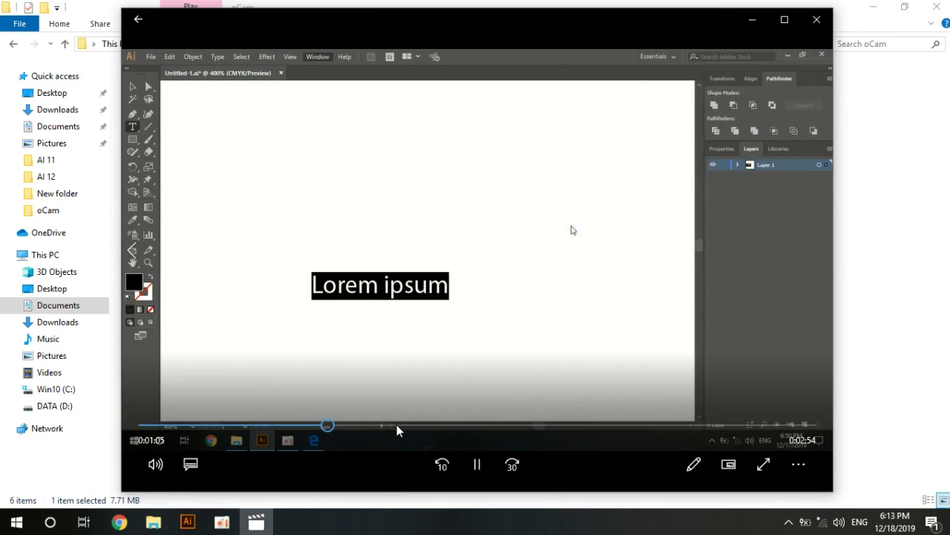
# - Seek the recording forward, pause it at 0:03:31 in a maximized player, then minimize Movies & TV
pyautogui.click(397, 425)
pyautogui.moveTo(450, 429); pyautogui.dragTo(549, 427)
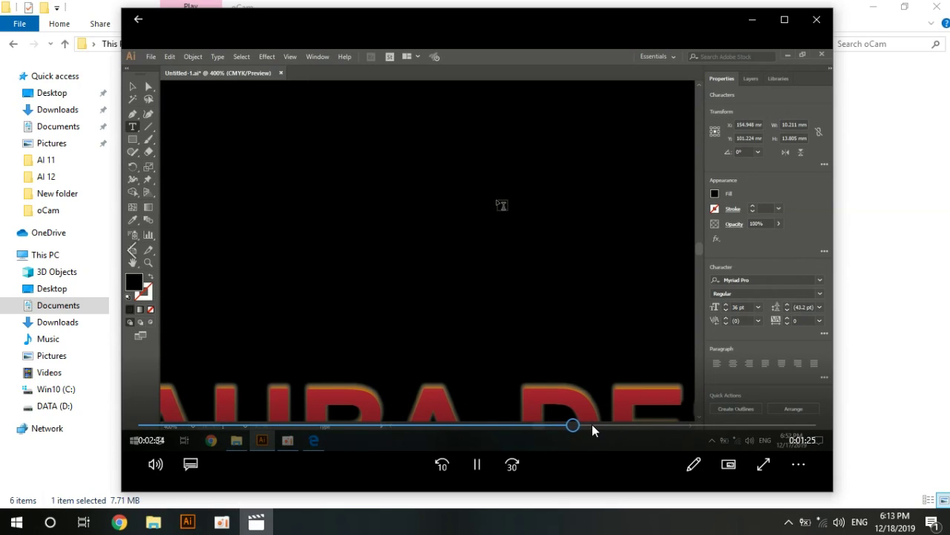
pyautogui.click(784, 23)
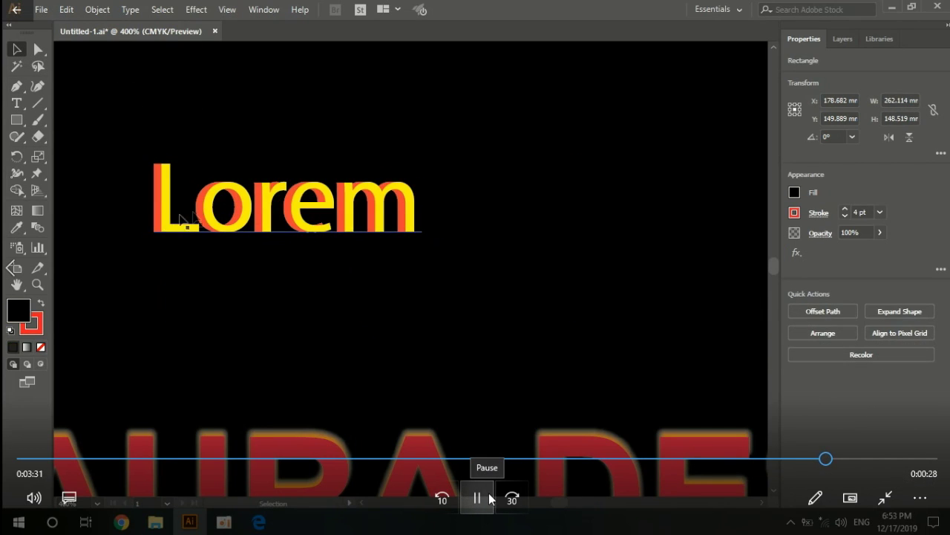
pyautogui.click(477, 497)
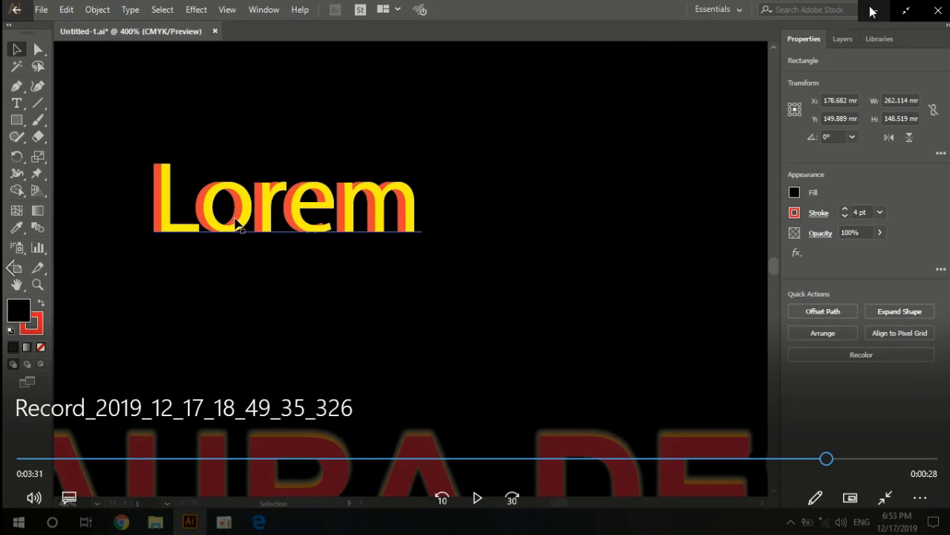
pyautogui.click(872, 11)
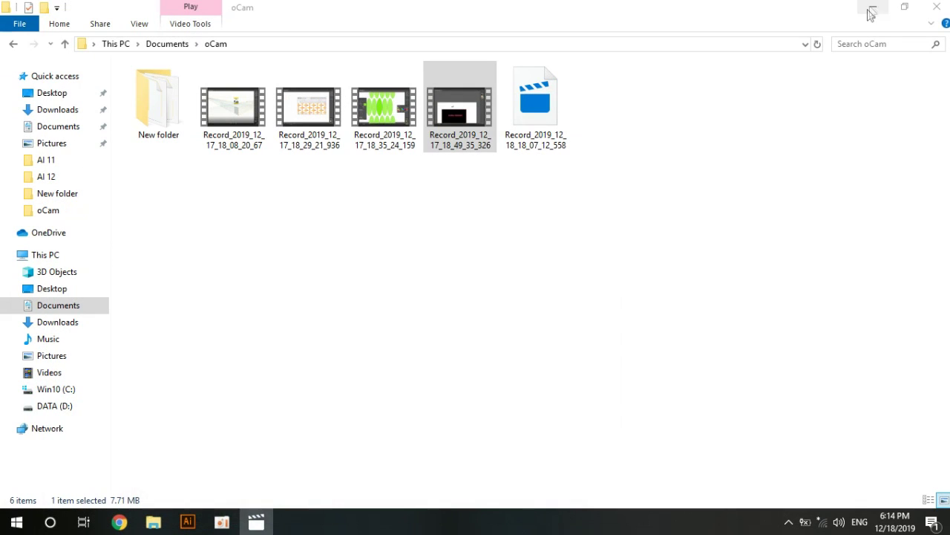
# - Return to the Untitled-2 Khmer Angkor document in Illustrator and zoom in to 400%
pyautogui.click(188, 522)
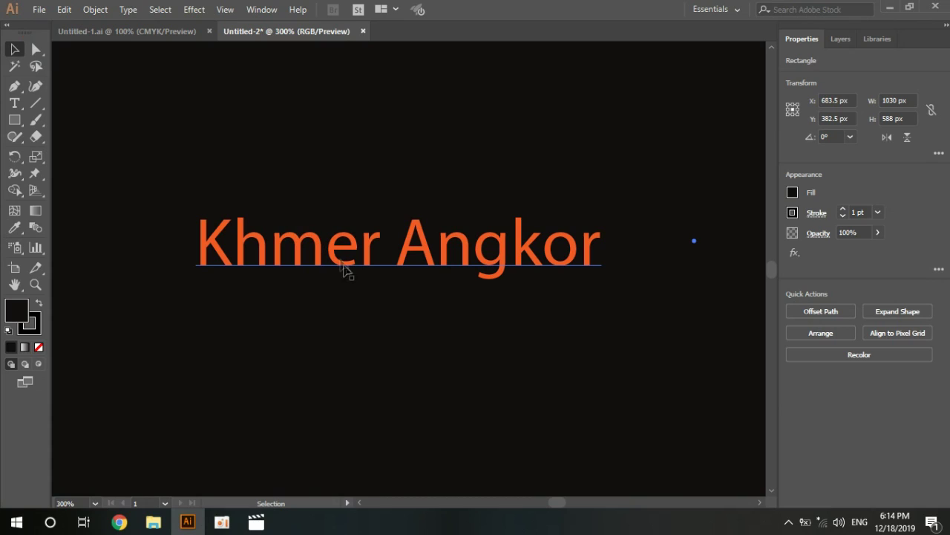
pyautogui.scroll(1, 348, 273)
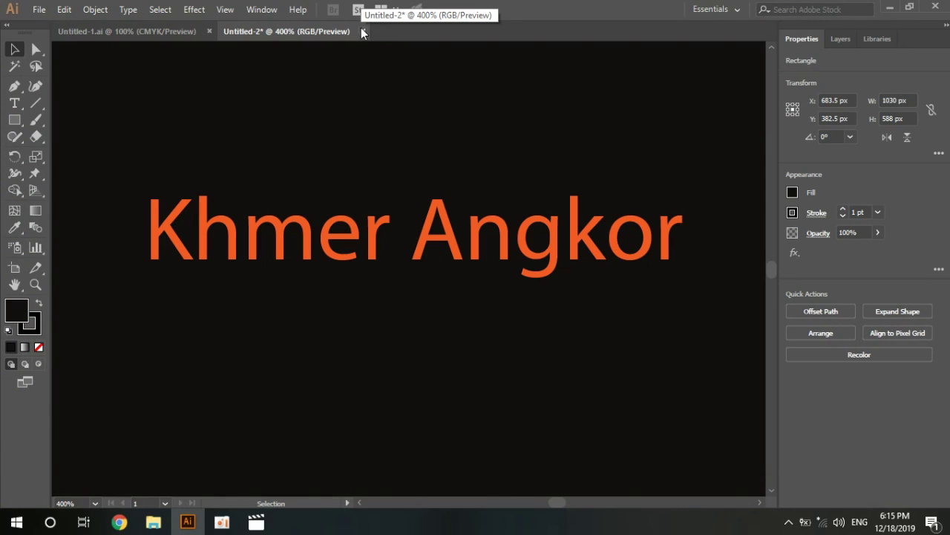
# - Open BUSSINESS FOYER.pdf from DATA (D:) > AI FOR GRAPHIC DESIGN > AI 13
pyautogui.click(890, 8)
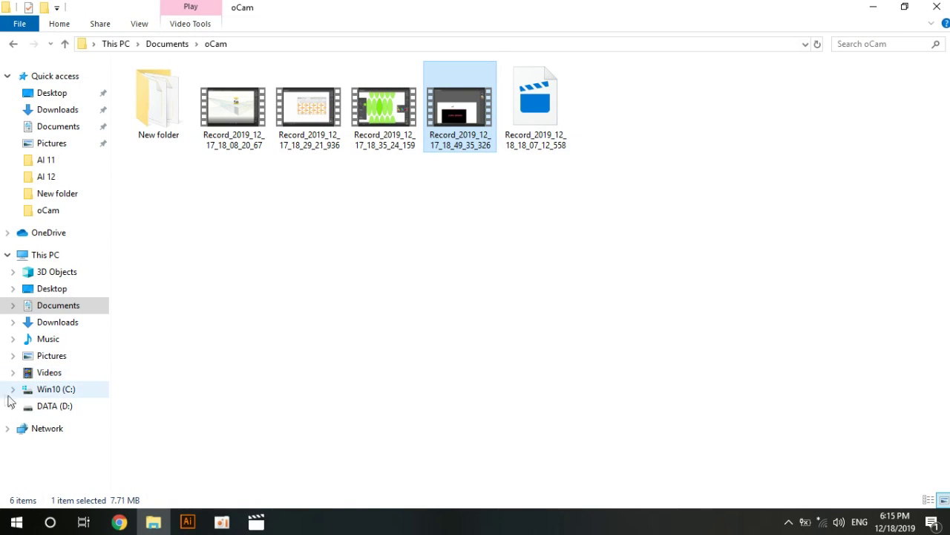
pyautogui.click(54, 409)
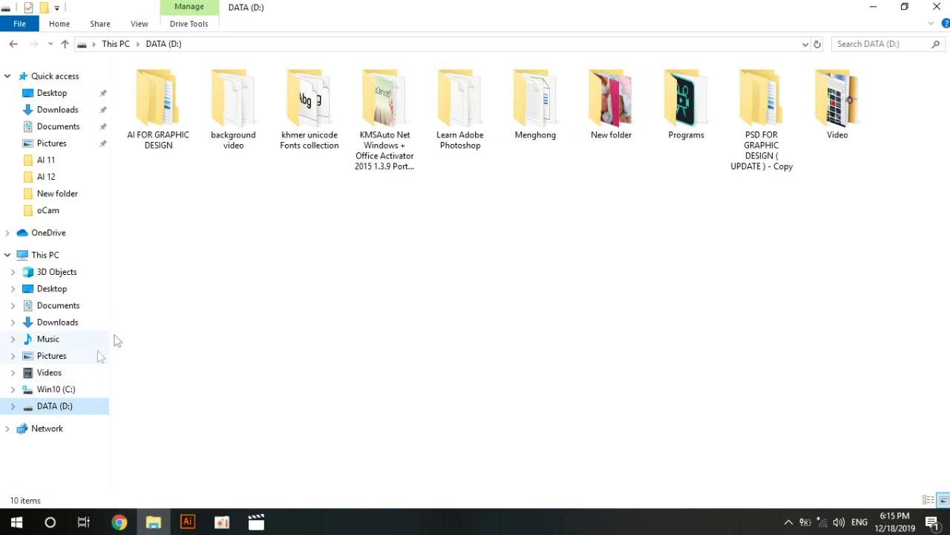
pyautogui.doubleClick(170, 119)
pyautogui.doubleClick(239, 199)
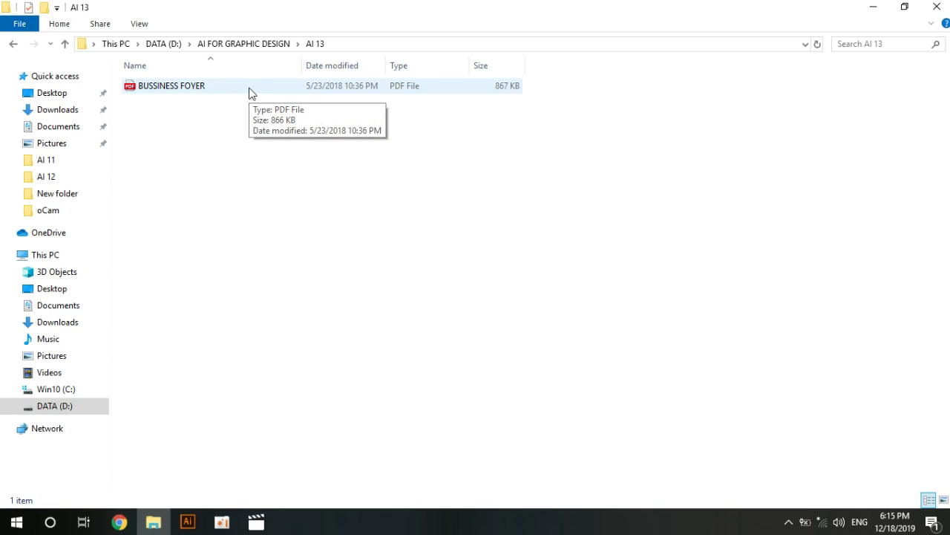
pyautogui.doubleClick(250, 92)
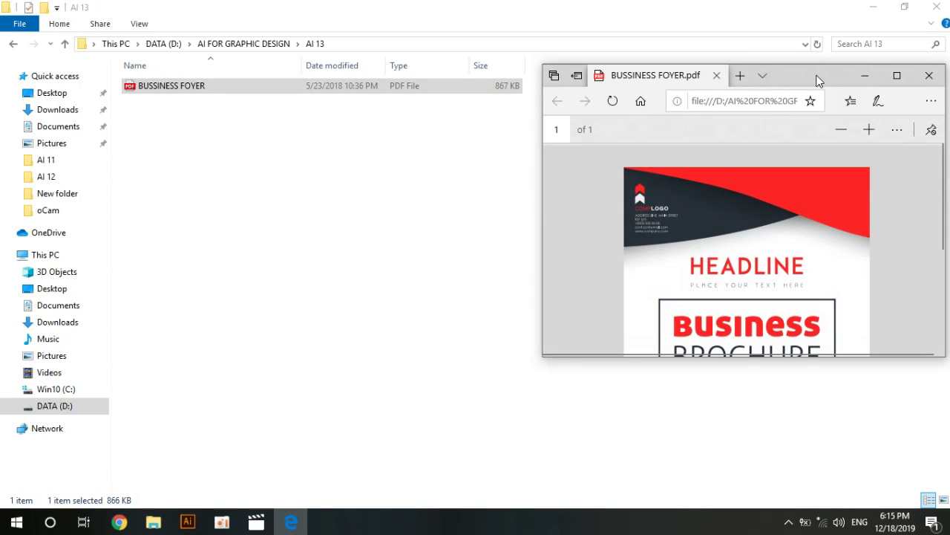
# - Show the BUSSINESS FOYER brochure full-screen in a maximized Edge, with File Explorer minimized
pyautogui.moveTo(817, 81); pyautogui.dragTo(652, 96)
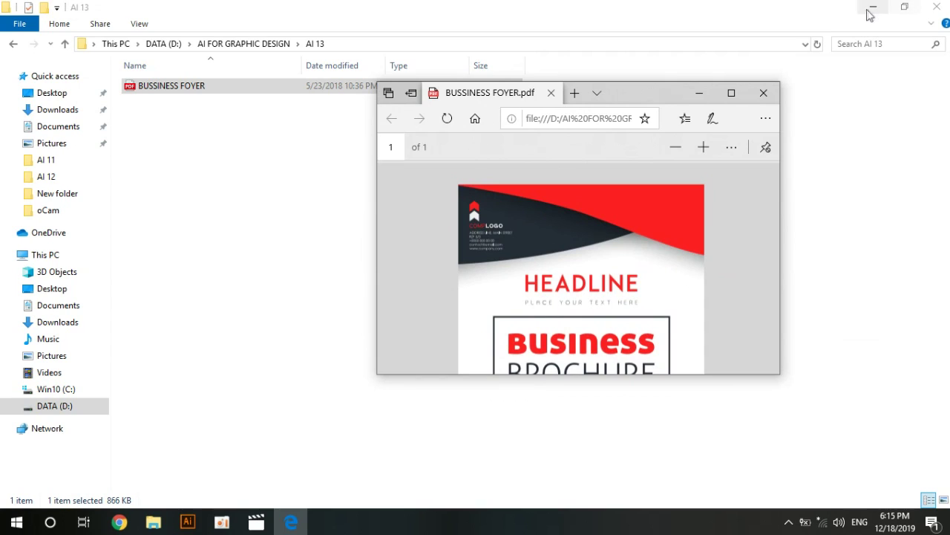
pyautogui.click(872, 7)
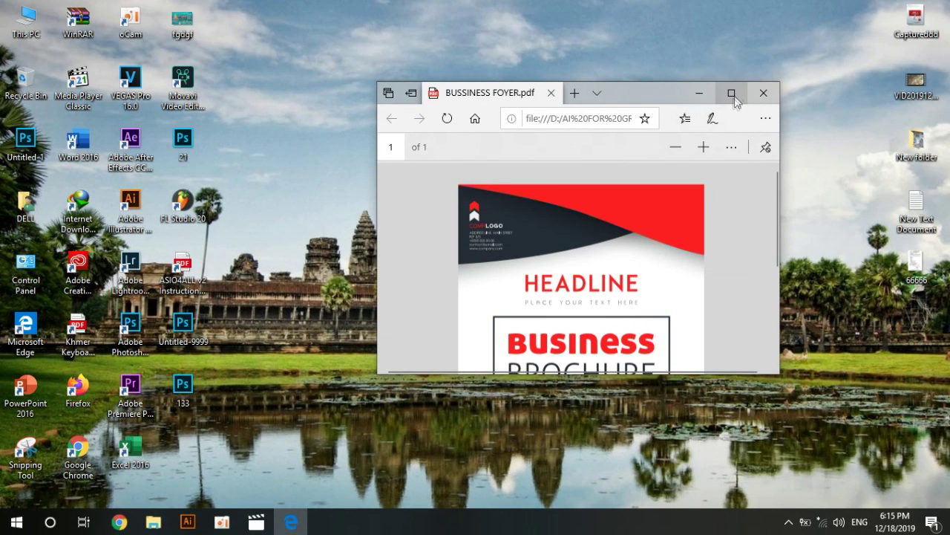
pyautogui.click(731, 93)
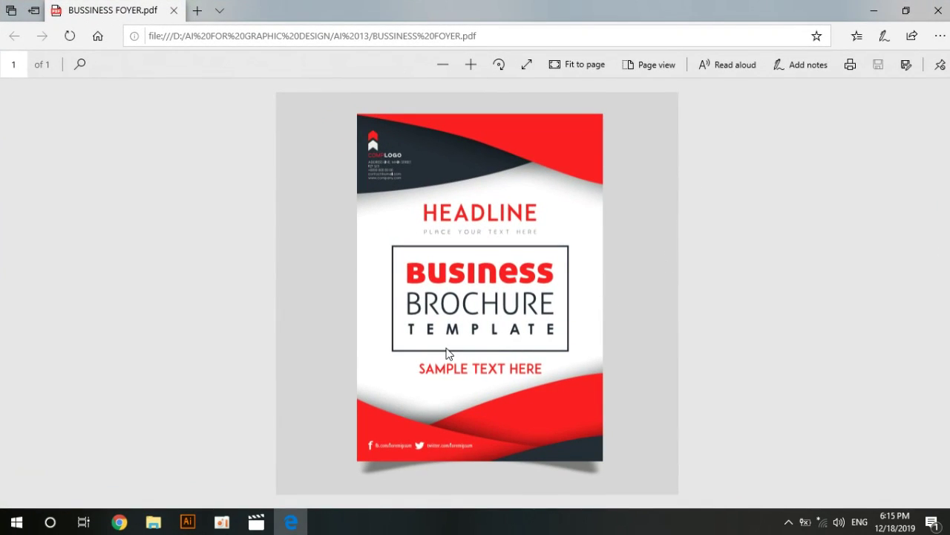